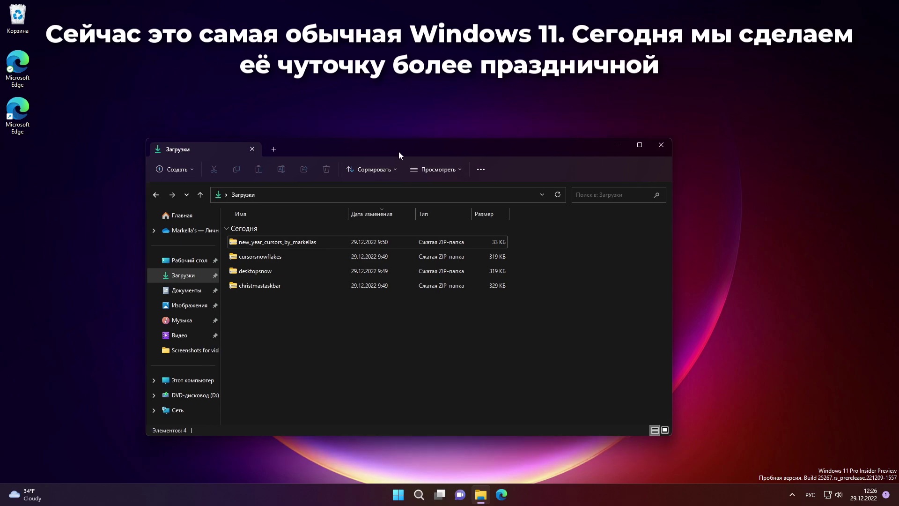
{"action": "left_click_drag", "start_coordinate": [398, 140], "coordinate": [422, 135]}
{"action": "left_click_drag", "start_coordinate": [312, 306], "coordinate": [409, 317]}
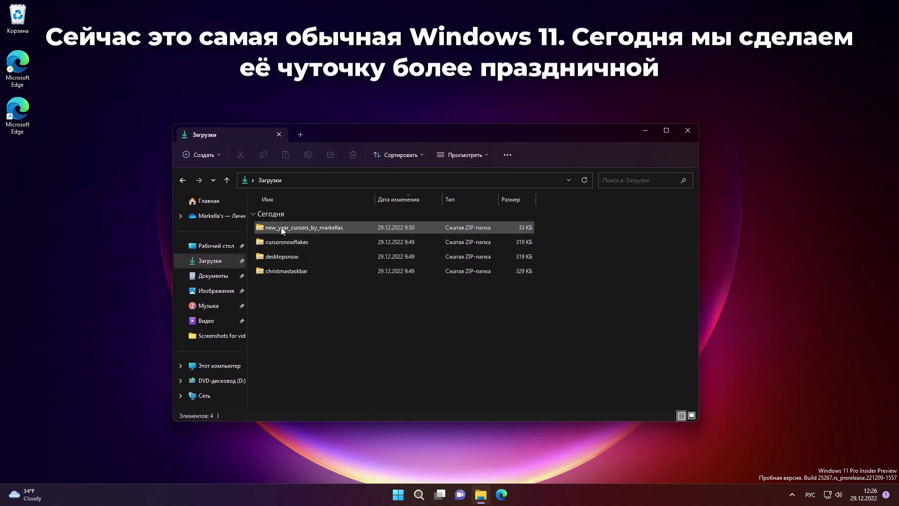
Set wallpaperflare.com_wallpaper (1) from the Pictures folder as the desktop background and minimise the folder window to view the desktop.
{"action": "left_click", "coordinate": [212, 291]}
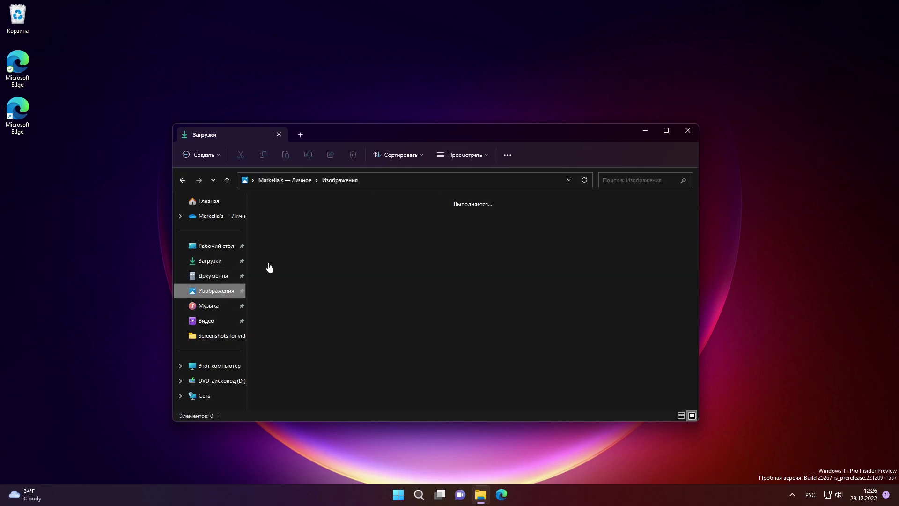
{"action": "left_click_drag", "start_coordinate": [622, 346], "coordinate": [577, 370]}
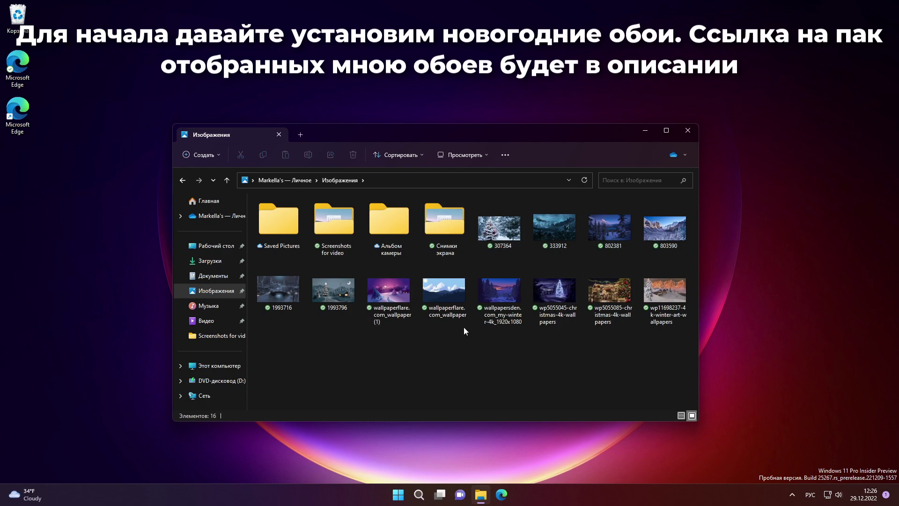
{"action": "left_click", "coordinate": [382, 297]}
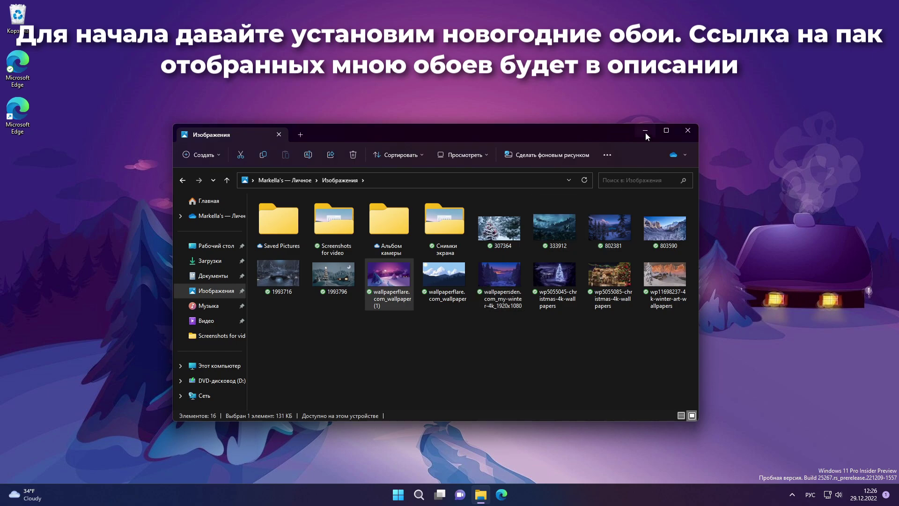
{"action": "left_click", "coordinate": [645, 131]}
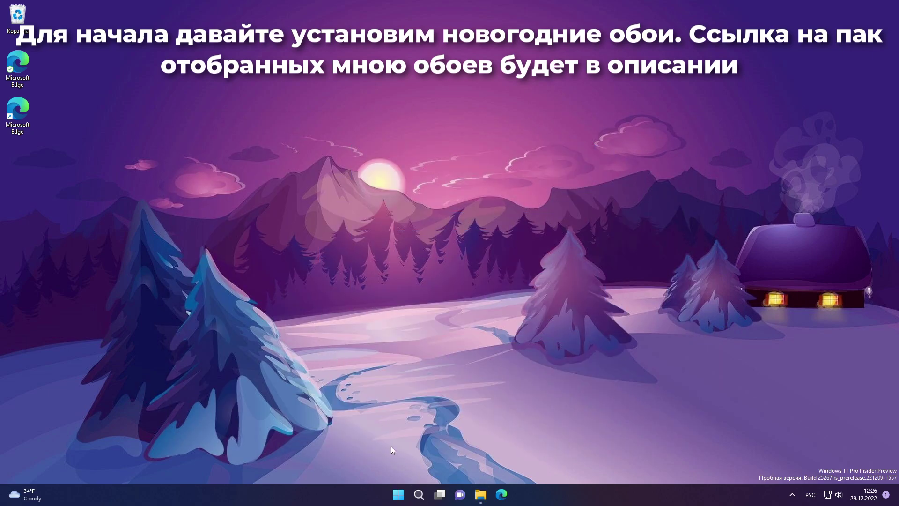
{"action": "left_click", "coordinate": [398, 494]}
{"action": "left_click", "coordinate": [398, 494]}
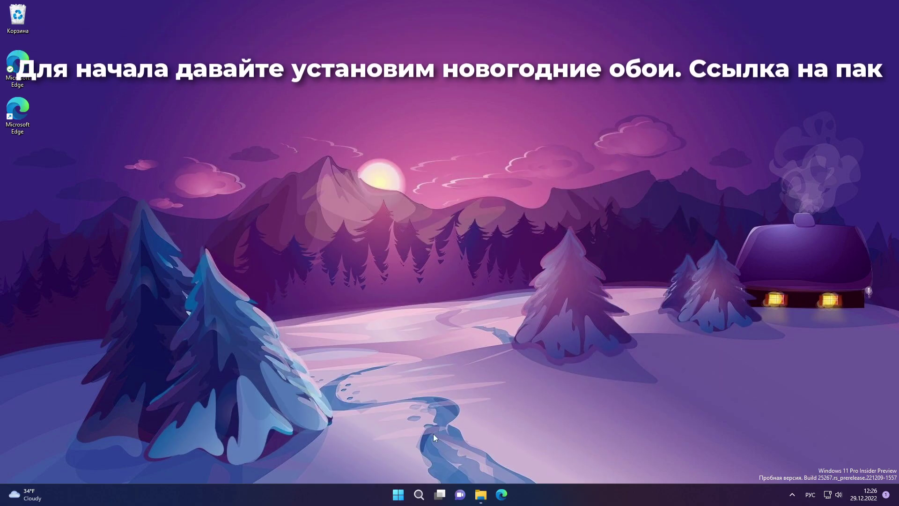
Restore the File Explorer window and open the Downloads folder.
{"action": "left_click", "coordinate": [481, 496]}
{"action": "left_click_drag", "start_coordinate": [451, 136], "coordinate": [428, 156]}
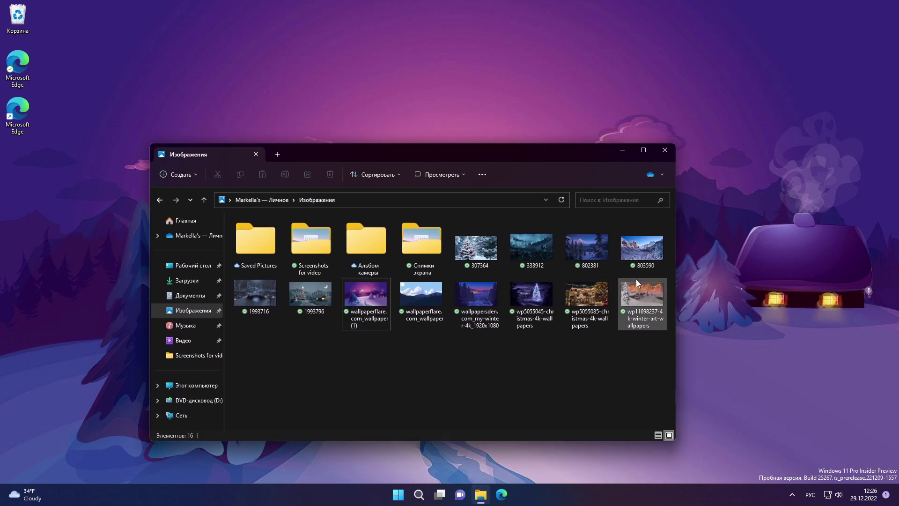
{"action": "left_click", "coordinate": [175, 283]}
{"action": "left_click_drag", "start_coordinate": [334, 159], "coordinate": [362, 152]}
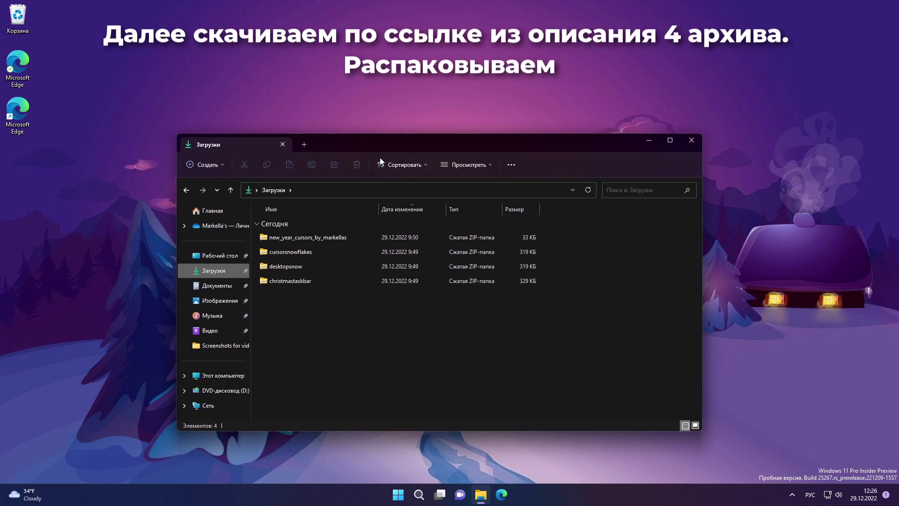
Extract the New Year cursors, cursorsnowflakes, desktopsnow and christmastaskbar ZIP archives into their own folders in Downloads.
{"action": "right_click", "coordinate": [291, 238]}
{"action": "left_click", "coordinate": [325, 302]}
{"action": "left_click", "coordinate": [474, 338]}
{"action": "right_click", "coordinate": [300, 255]}
{"action": "left_click", "coordinate": [342, 333]}
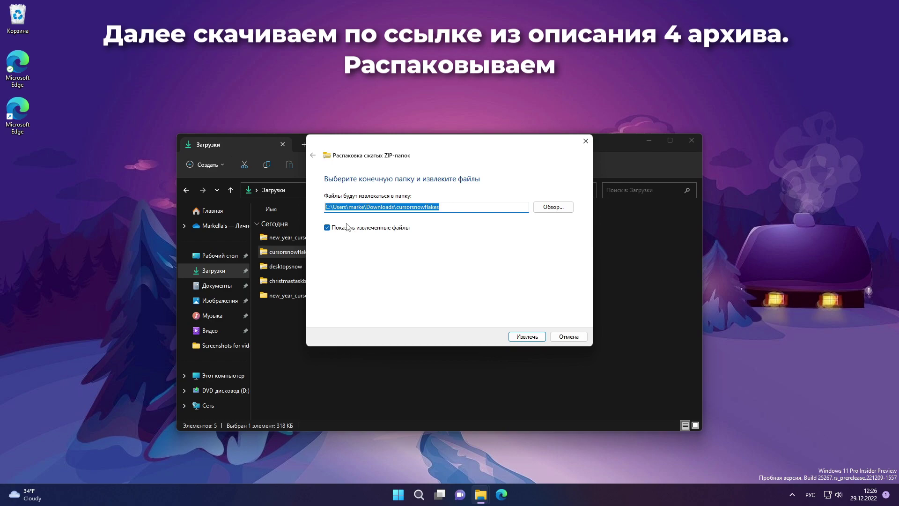
{"action": "right_click", "coordinate": [300, 266]}
{"action": "left_click", "coordinate": [330, 164]}
{"action": "left_click", "coordinate": [530, 337]}
{"action": "right_click", "coordinate": [300, 280]}
{"action": "left_click", "coordinate": [327, 179]}
{"action": "left_click", "coordinate": [520, 337]}
Delete the four original ZIP archives from Downloads and empty the Recycle Bin.
{"action": "left_click", "coordinate": [290, 237]}
{"action": "left_click", "coordinate": [291, 281], "text": "shift"}
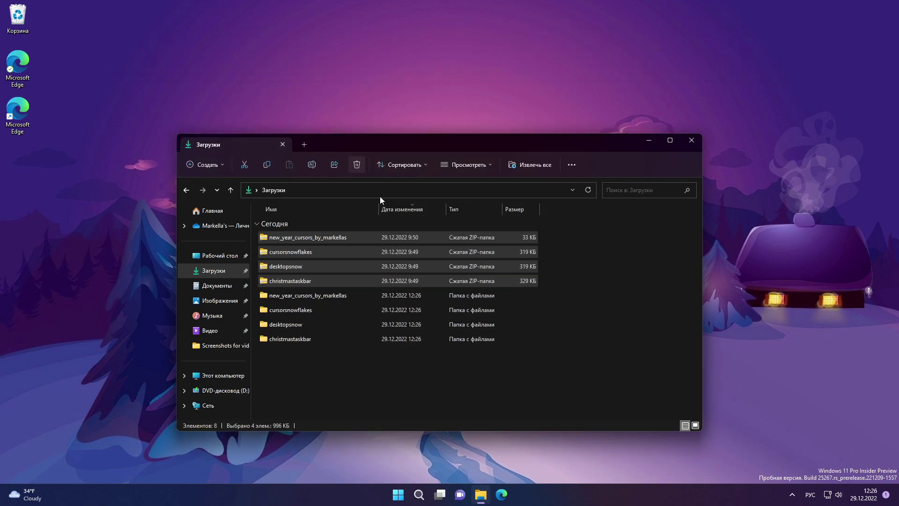
{"action": "left_click", "coordinate": [357, 164]}
{"action": "right_click", "coordinate": [22, 20]}
{"action": "left_click", "coordinate": [65, 60]}
{"action": "left_click", "coordinate": [474, 254]}
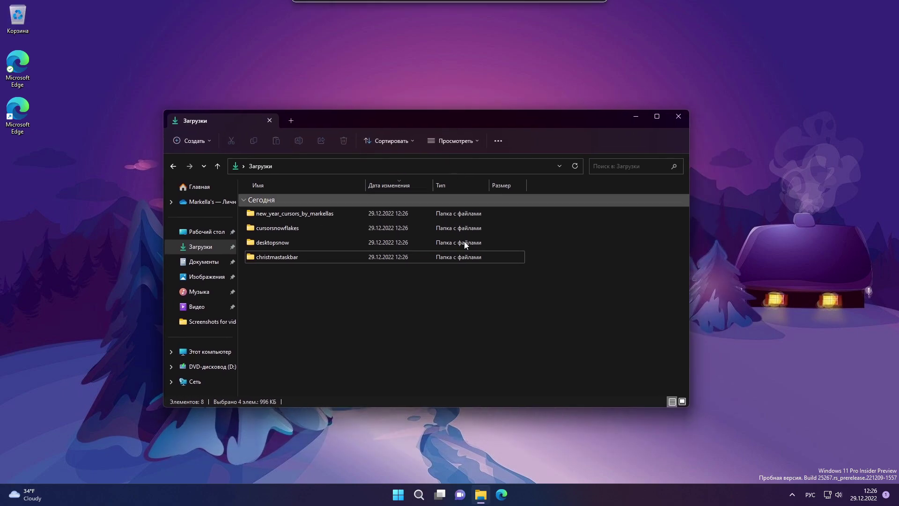
Install the cursor set using the Install setup file in the nested New Year cursors folder, allowing the administrator request.
{"action": "double_click", "coordinate": [292, 215]}
{"action": "left_click", "coordinate": [299, 209]}
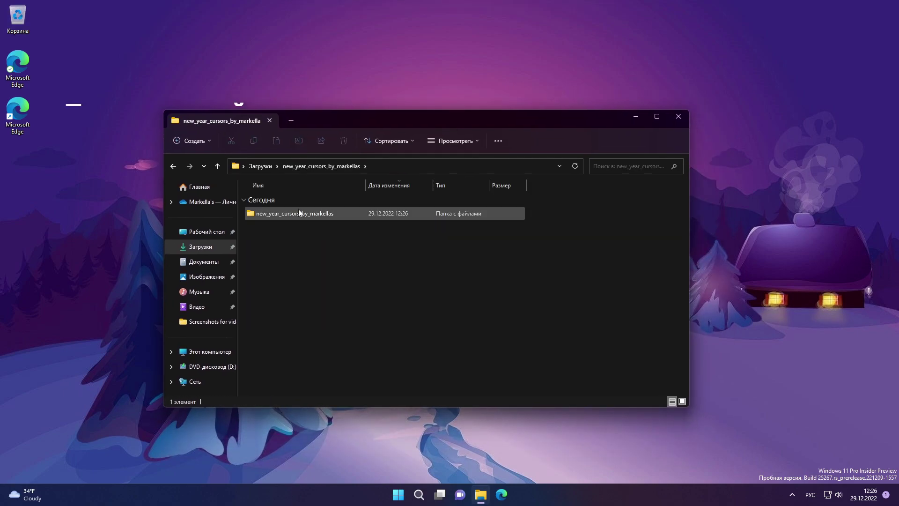
{"action": "double_click", "coordinate": [298, 212]}
{"action": "scroll", "coordinate": [299, 211], "scroll_direction": "down", "scroll_amount": 5}
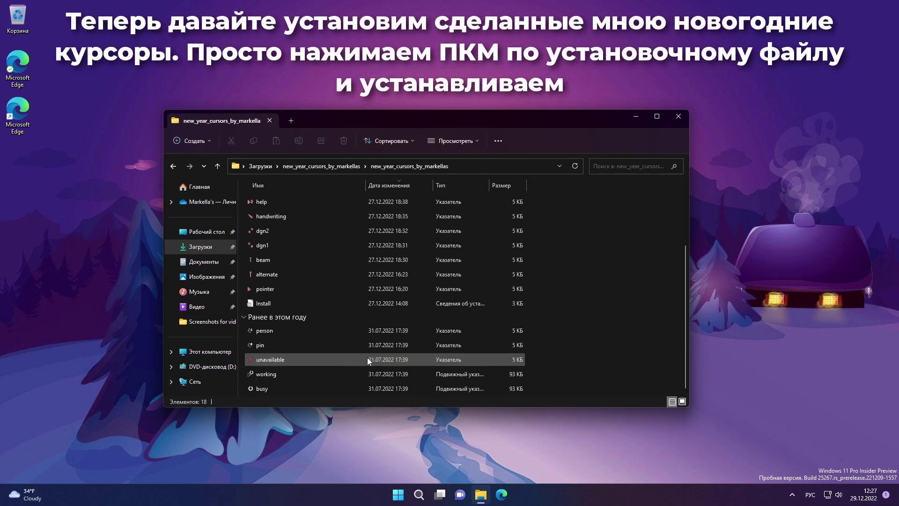
{"action": "scroll", "coordinate": [366, 358], "scroll_direction": "up", "scroll_amount": 3}
{"action": "scroll", "coordinate": [272, 361], "scroll_direction": "down", "scroll_amount": 3}
{"action": "scroll", "coordinate": [259, 350], "scroll_direction": "up", "scroll_amount": 3}
{"action": "scroll", "coordinate": [262, 350], "scroll_direction": "down", "scroll_amount": 1}
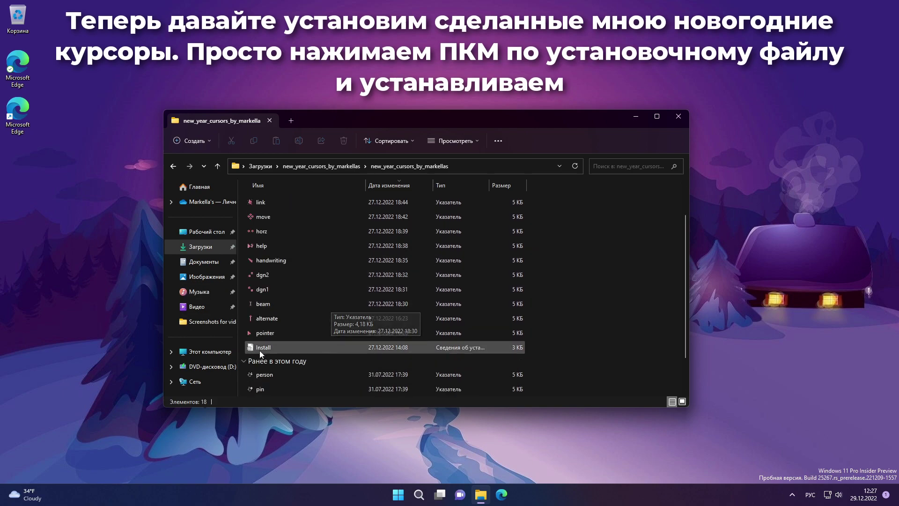
{"action": "right_click", "coordinate": [262, 349]}
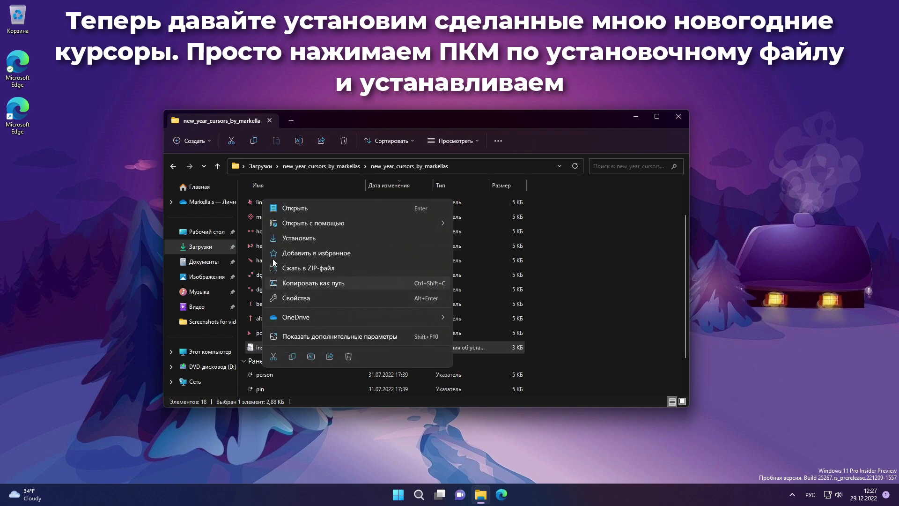
{"action": "left_click", "coordinate": [290, 239]}
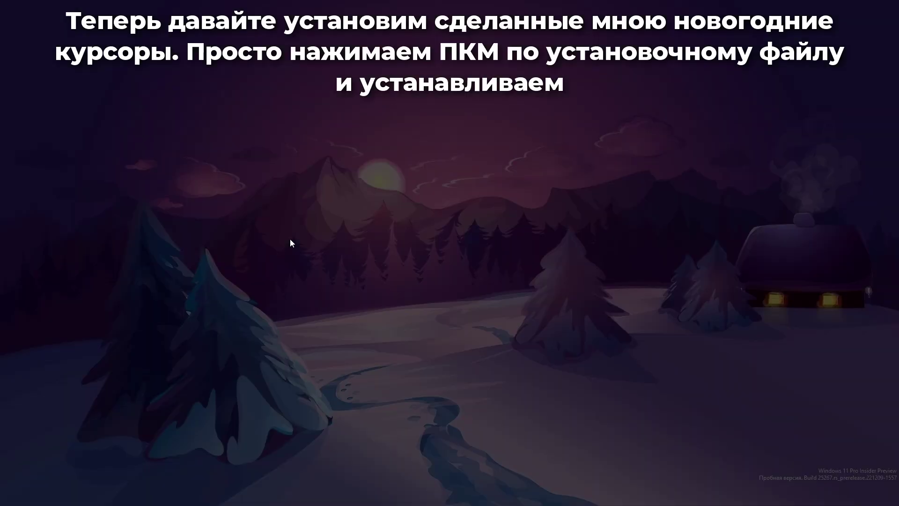
{"action": "left_click", "coordinate": [398, 324]}
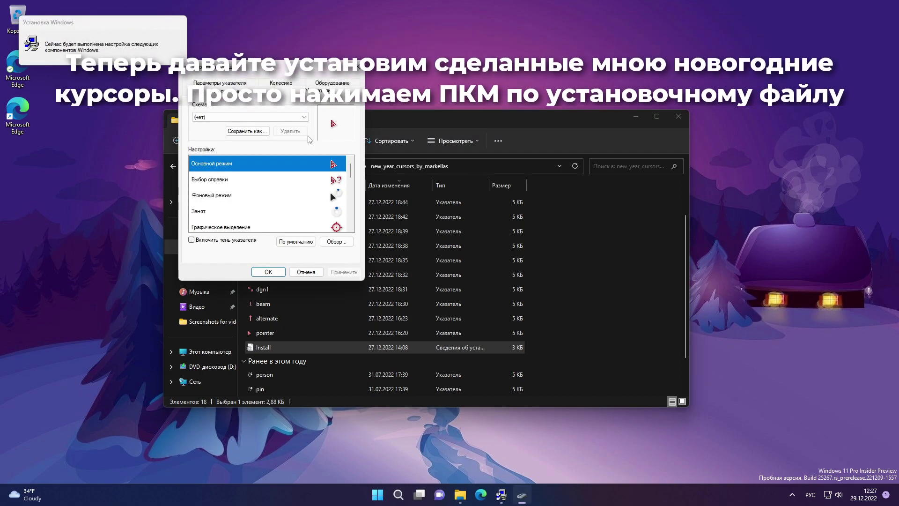
Choose the installed New Year Cursors scheme in Mouse Properties and apply it.
{"action": "left_click", "coordinate": [281, 117]}
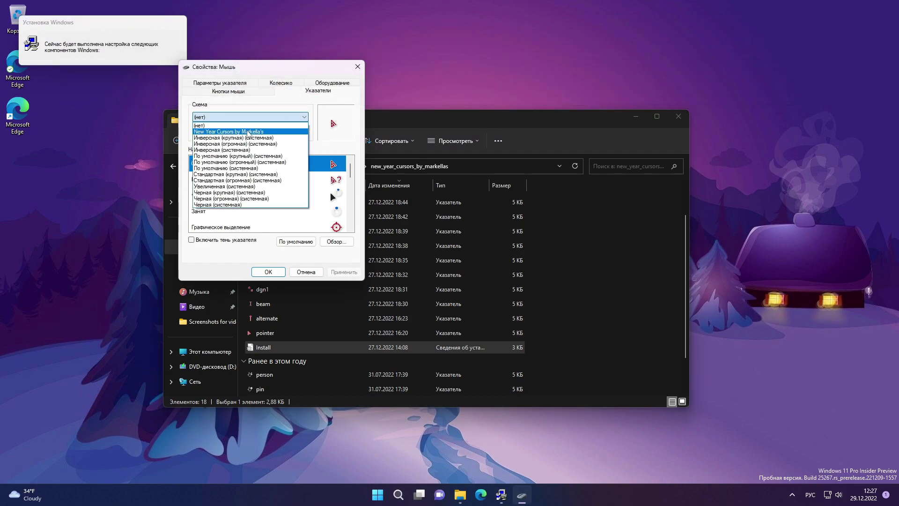
{"action": "left_click", "coordinate": [276, 132]}
{"action": "left_click", "coordinate": [344, 272]}
{"action": "left_click", "coordinate": [477, 283]}
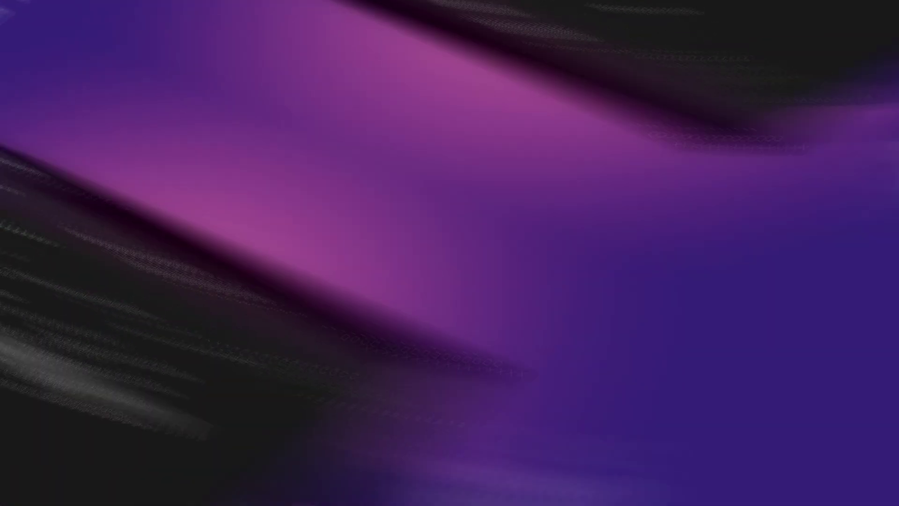
{"action": "left_click_drag", "start_coordinate": [517, 259], "coordinate": [420, 232]}
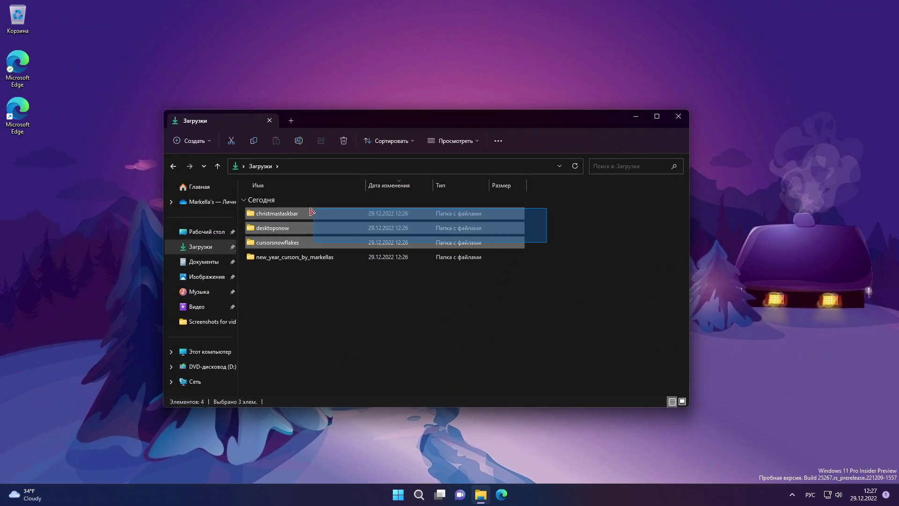
{"action": "left_click_drag", "start_coordinate": [312, 212], "coordinate": [612, 236]}
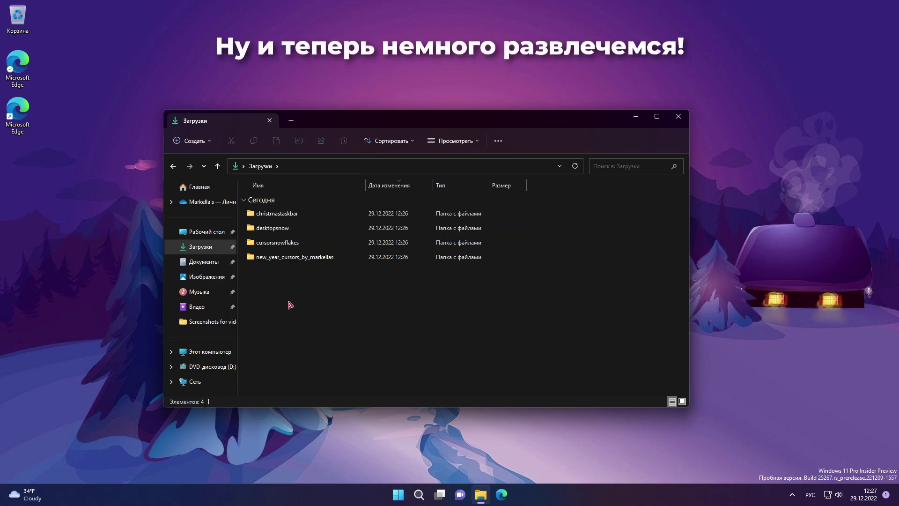
Run CursorSnowflakes from the nested cursorsnowflakes folder in Downloads and minimise the window to see the effect on the desktop.
{"action": "double_click", "coordinate": [275, 243]}
{"action": "double_click", "coordinate": [291, 215]}
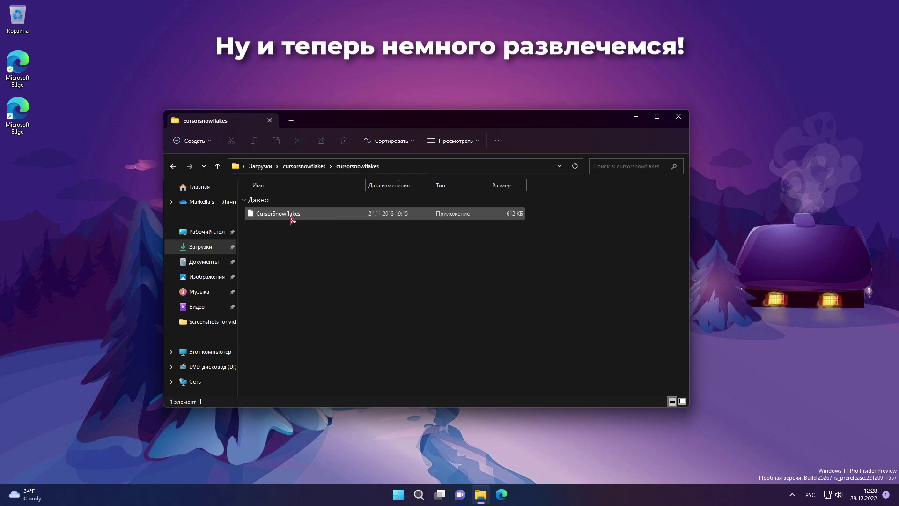
{"action": "double_click", "coordinate": [287, 217]}
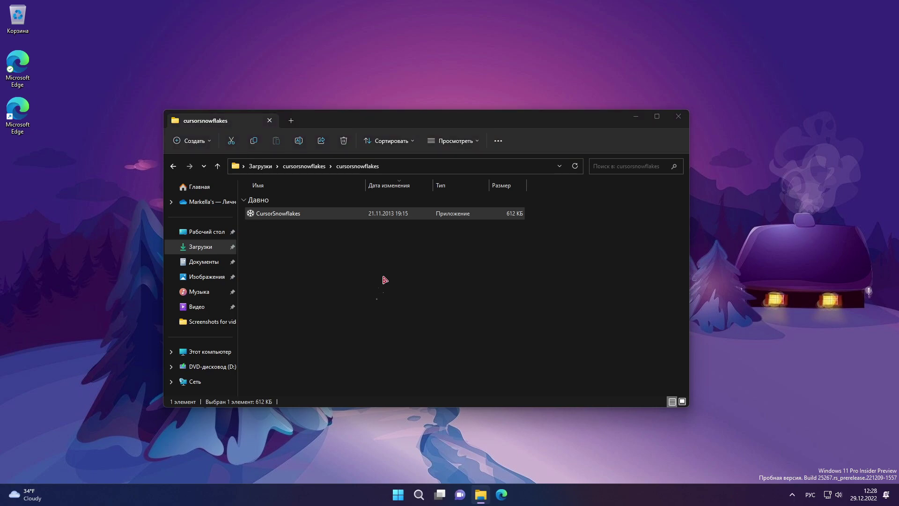
{"action": "left_click", "coordinate": [636, 120]}
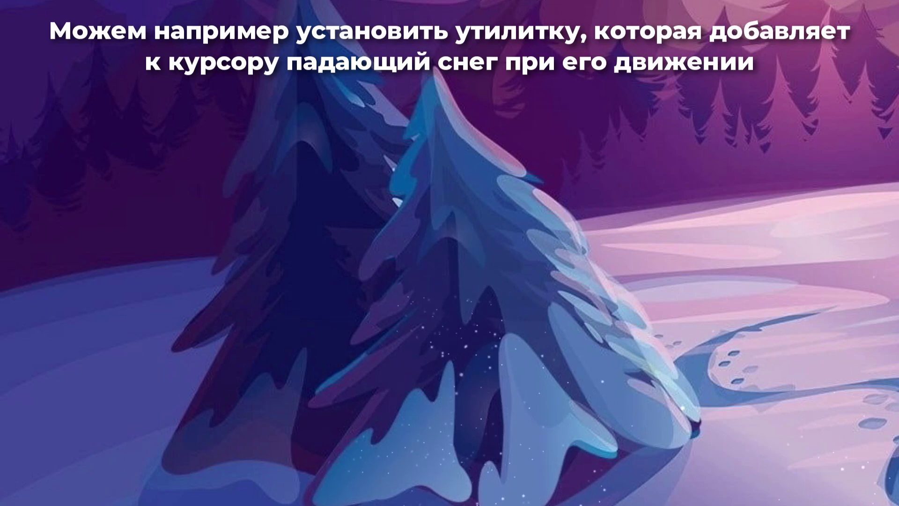
{"action": "key", "text": "super"}
{"action": "left_click", "coordinate": [642, 306]}
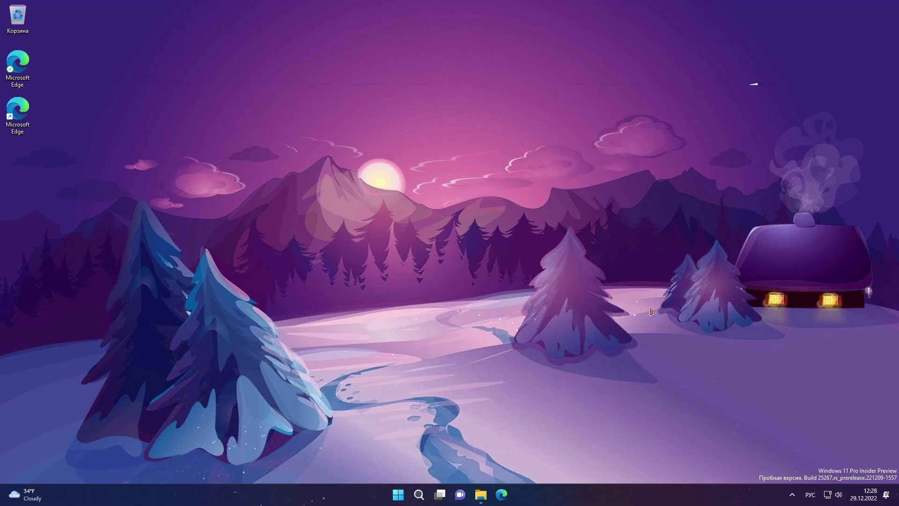
Examine the Cursor Snowflakes settings for snowflake speed, transparency, Always OnTop and starting with Windows.
{"action": "left_click", "coordinate": [791, 495]}
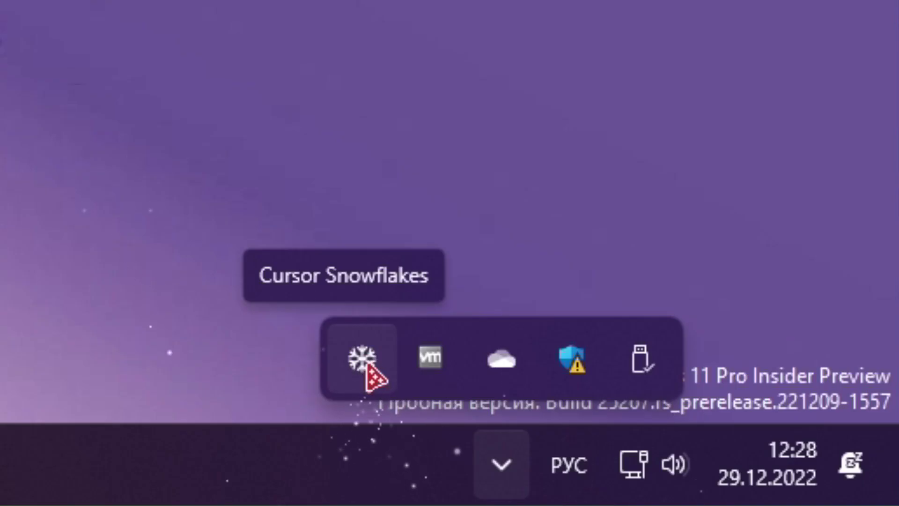
{"action": "right_click", "coordinate": [367, 367]}
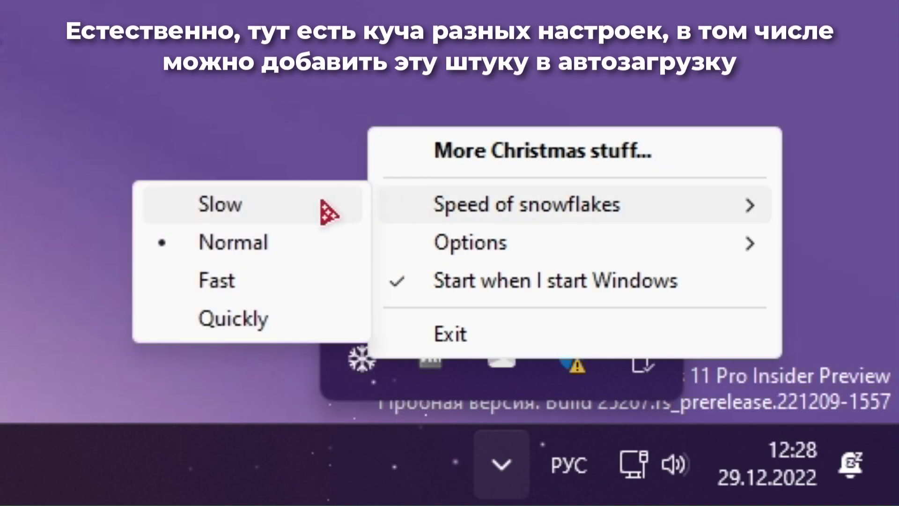
{"action": "mouse_move", "coordinate": [471, 253]}
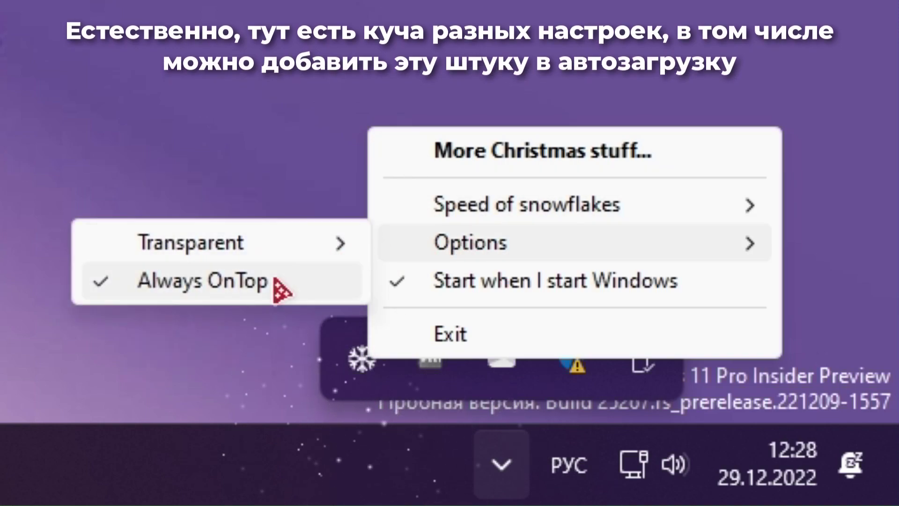
{"action": "mouse_move", "coordinate": [291, 248]}
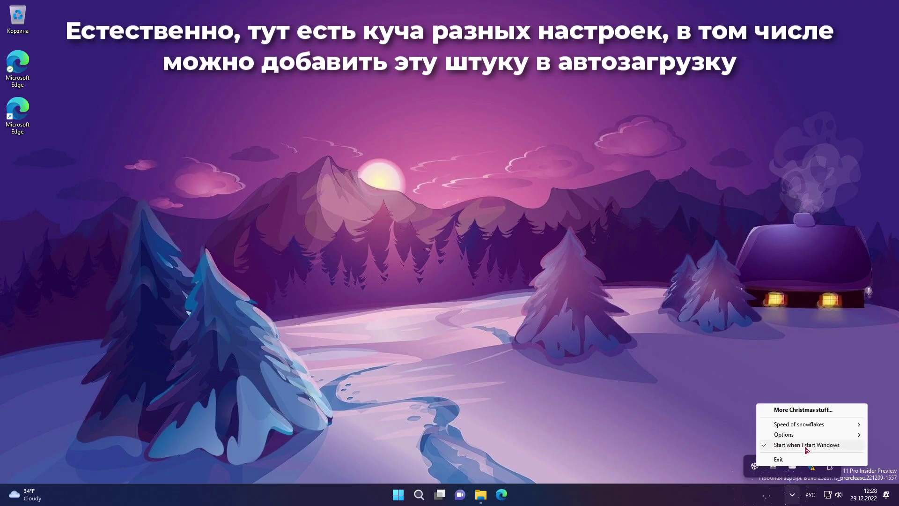
{"action": "left_click", "coordinate": [557, 462]}
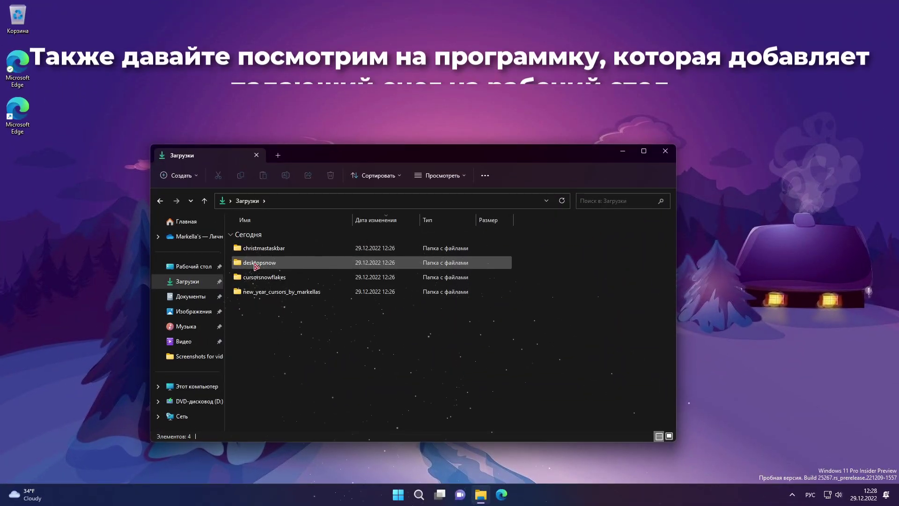
Run DesktopSnow from the nested desktopsnow folder in Downloads and minimise the folder window.
{"action": "double_click", "coordinate": [256, 263]}
{"action": "double_click", "coordinate": [259, 248]}
{"action": "left_click", "coordinate": [261, 251]}
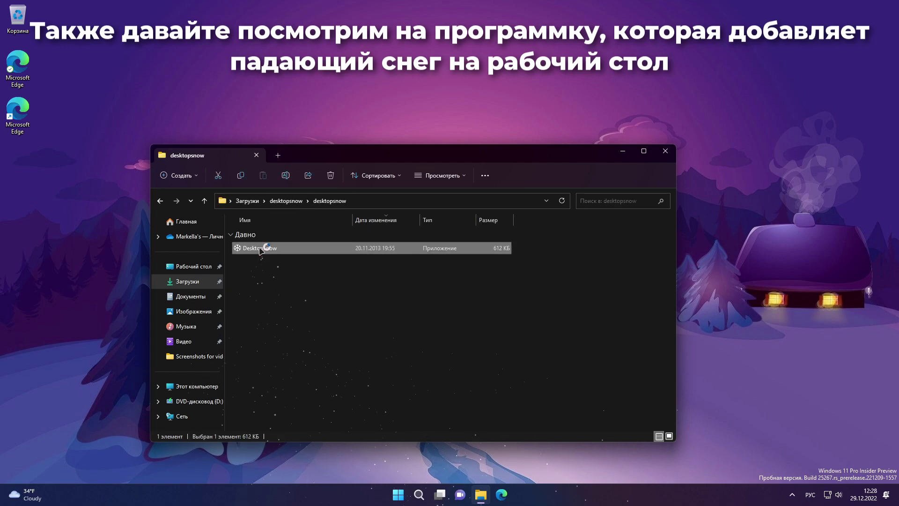
{"action": "left_click", "coordinate": [621, 152]}
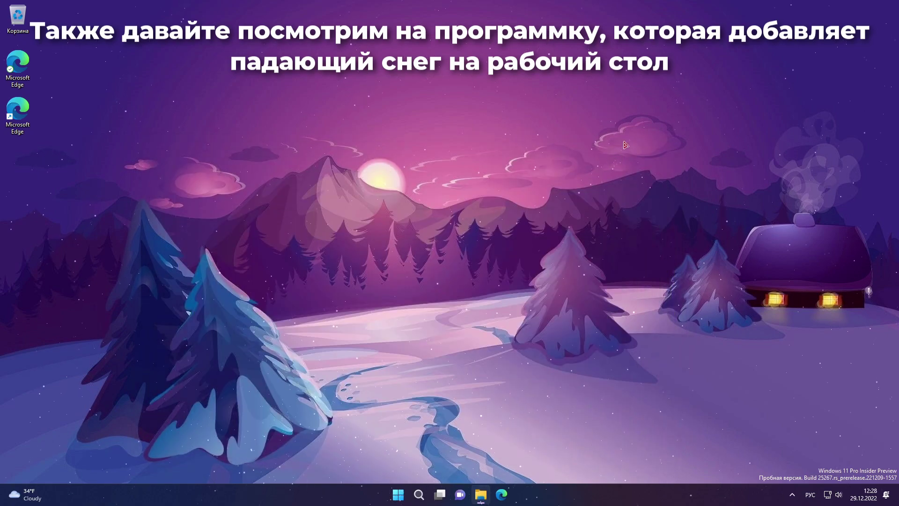
Check how the falling snow looks over the desktop, the Start menu and the File Explorer window.
{"action": "left_click_drag", "start_coordinate": [505, 397], "coordinate": [179, 144]}
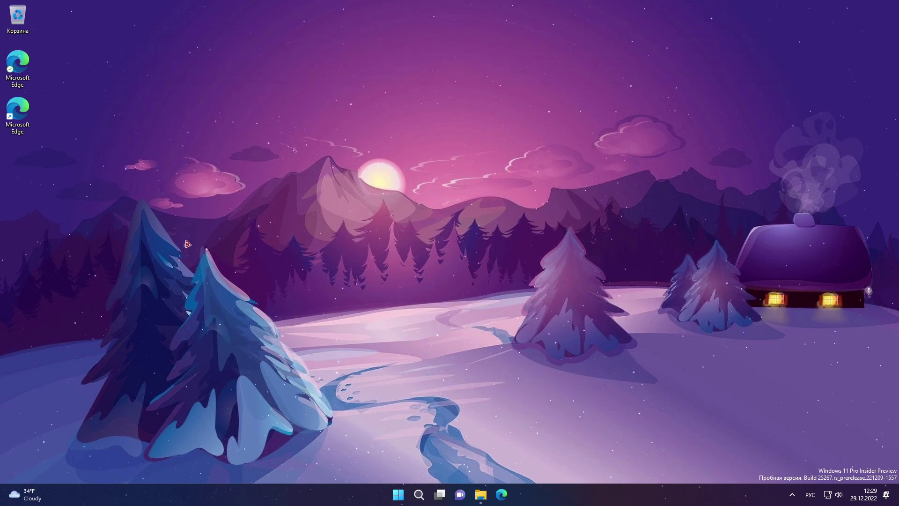
{"action": "left_click", "coordinate": [398, 494]}
{"action": "left_click", "coordinate": [399, 494]}
{"action": "left_click", "coordinate": [480, 494]}
{"action": "left_click", "coordinate": [500, 406]}
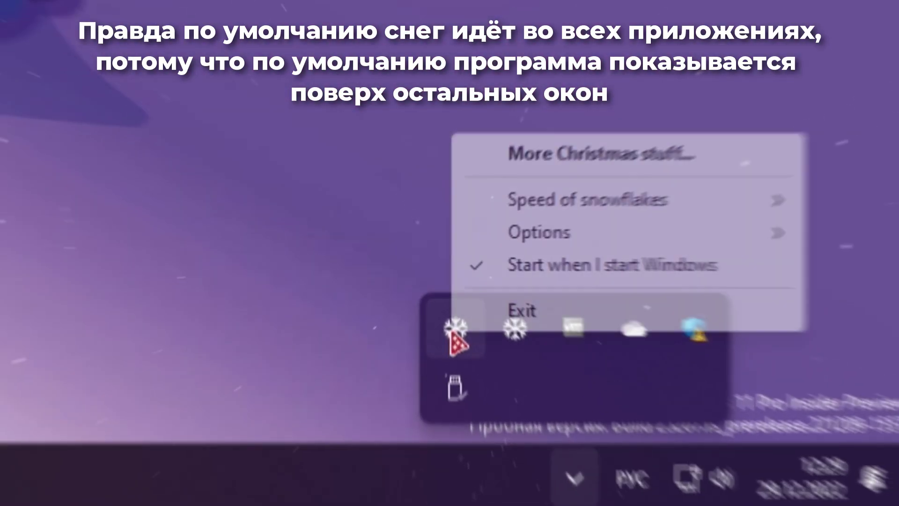
Turn off Always OnTop for DesktopSnow, close the Settings window and reopen the DesktopSnow tray options.
{"action": "mouse_move", "coordinate": [538, 232]}
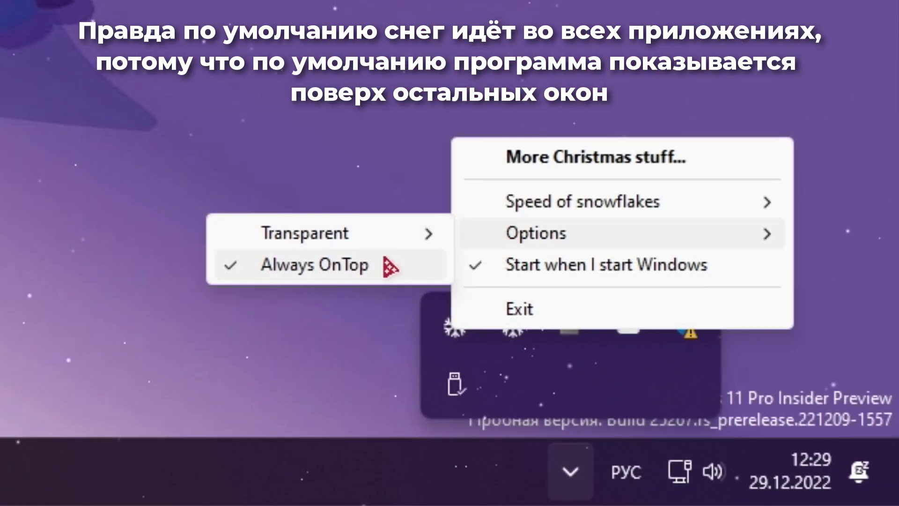
{"action": "left_click", "coordinate": [361, 265]}
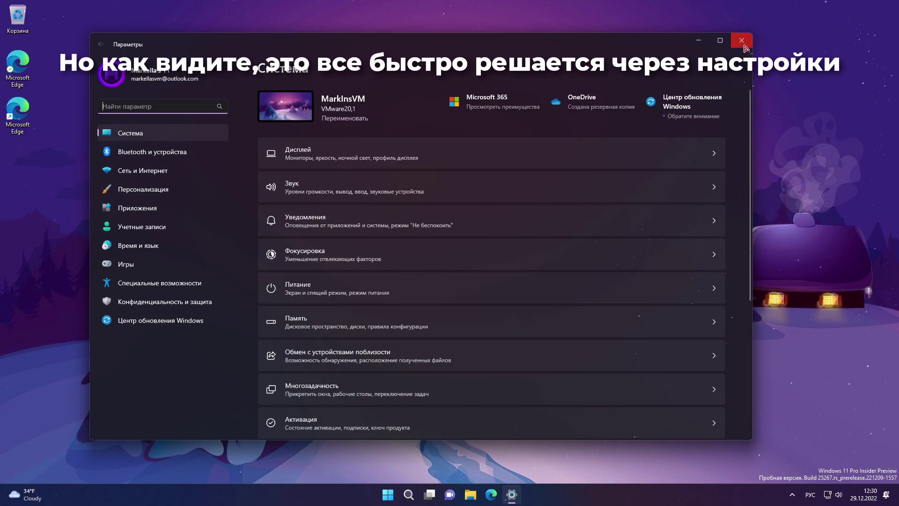
{"action": "left_click", "coordinate": [741, 41]}
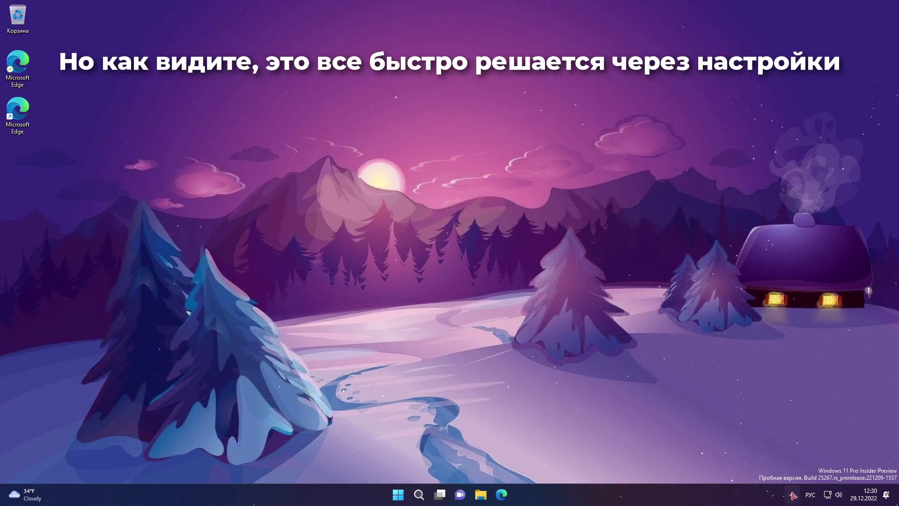
{"action": "left_click", "coordinate": [793, 495]}
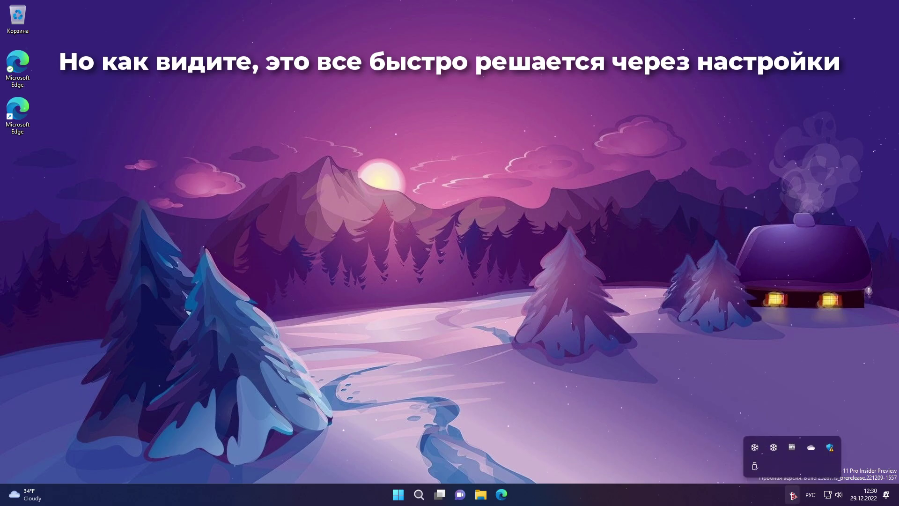
{"action": "right_click", "coordinate": [753, 451]}
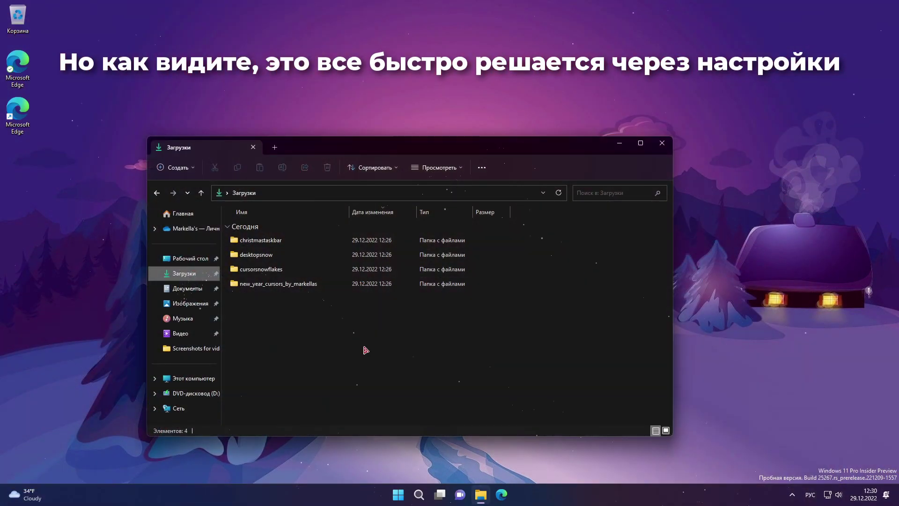
Run ChristmasTaskbar from the nested christmastaskbar folder in Downloads and minimise the folder window.
{"action": "double_click", "coordinate": [268, 244]}
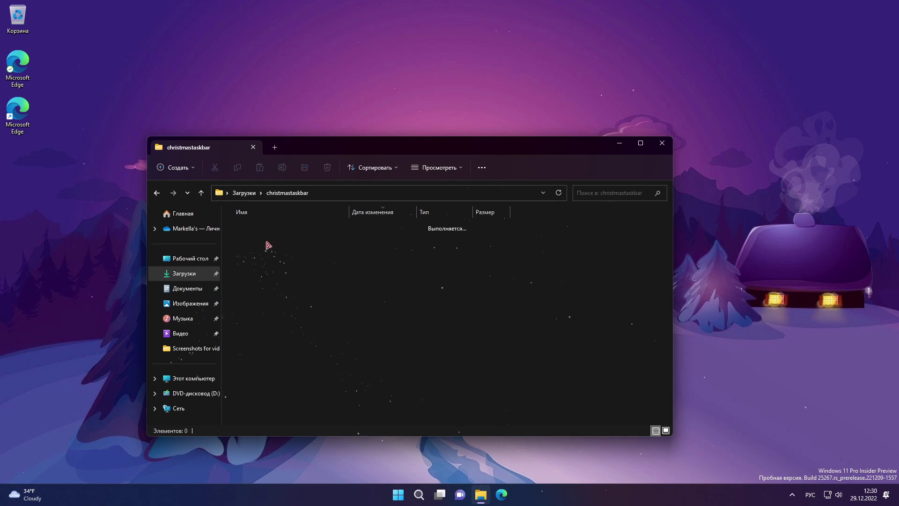
{"action": "double_click", "coordinate": [268, 243]}
{"action": "left_click", "coordinate": [262, 243]}
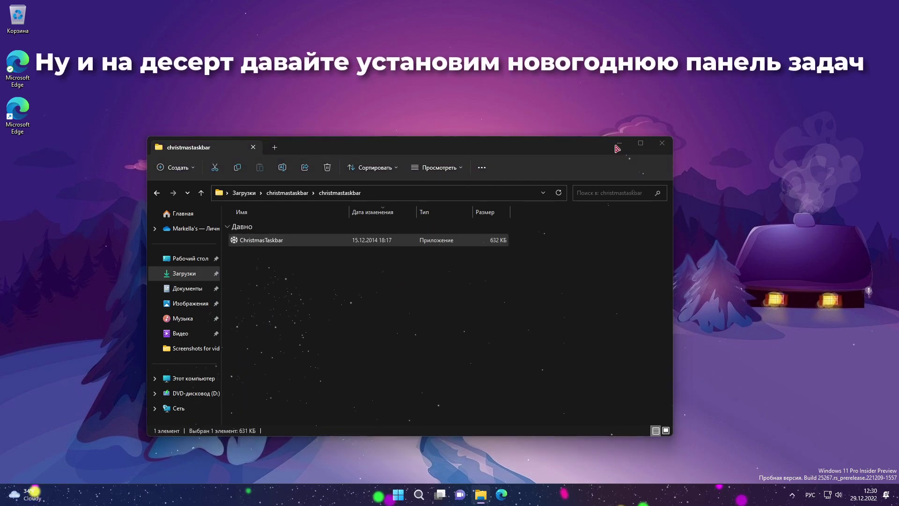
{"action": "key", "text": "super+d"}
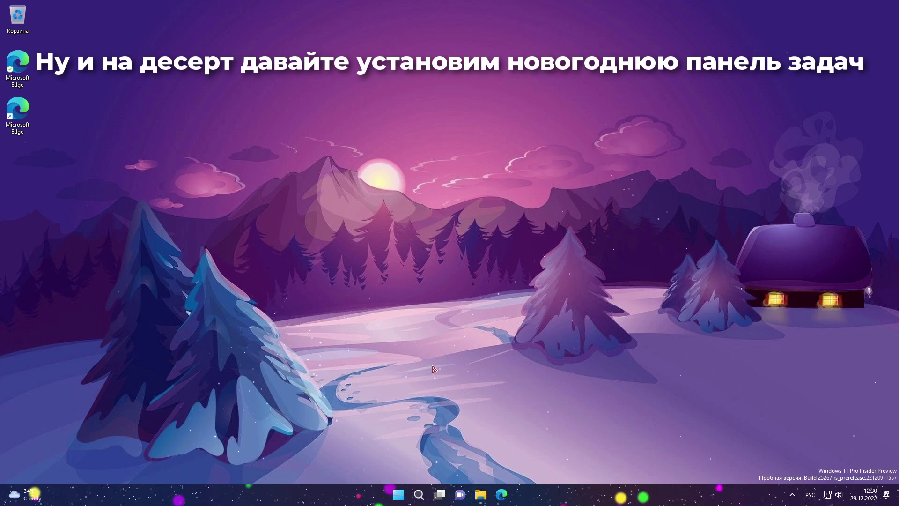
Check how the Christmas taskbar looks with the Start menu and the File Explorer window open.
{"action": "left_click", "coordinate": [398, 498]}
{"action": "left_click", "coordinate": [281, 399]}
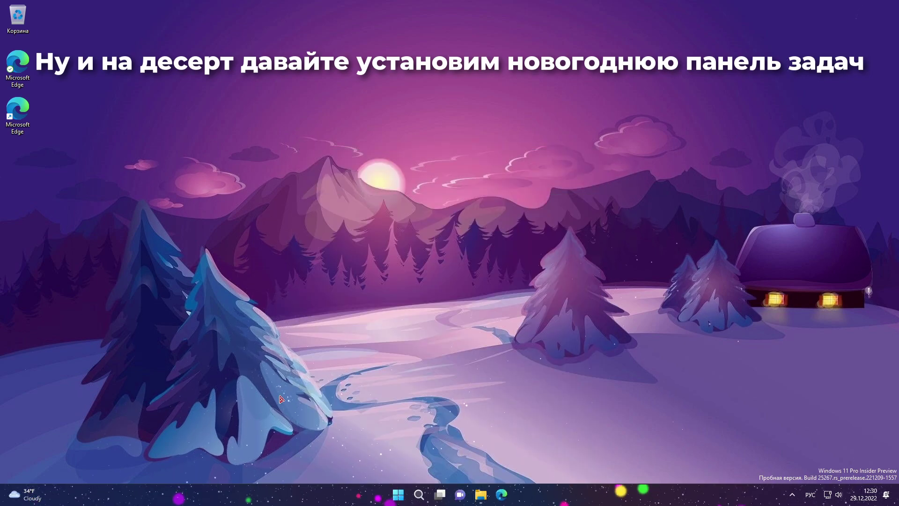
{"action": "left_click", "coordinate": [485, 494]}
{"action": "left_click_drag", "start_coordinate": [480, 152], "coordinate": [569, 123]}
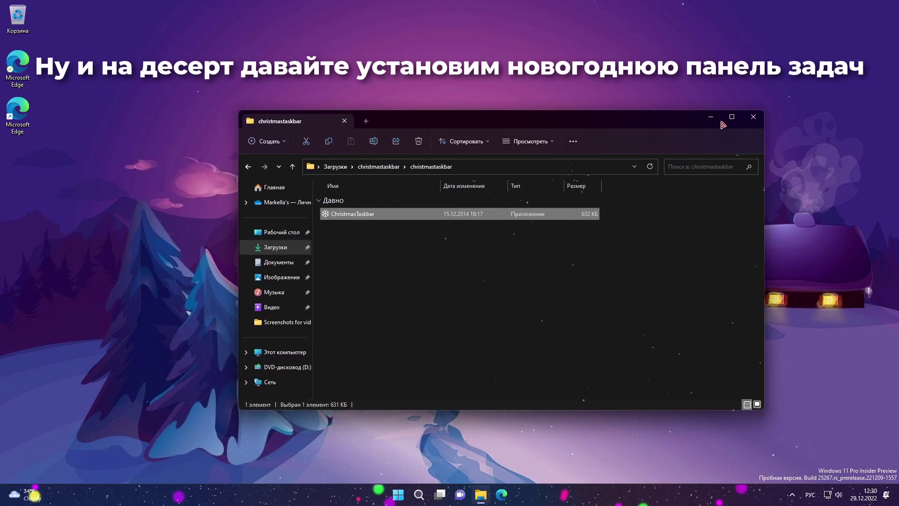
{"action": "left_click", "coordinate": [483, 496]}
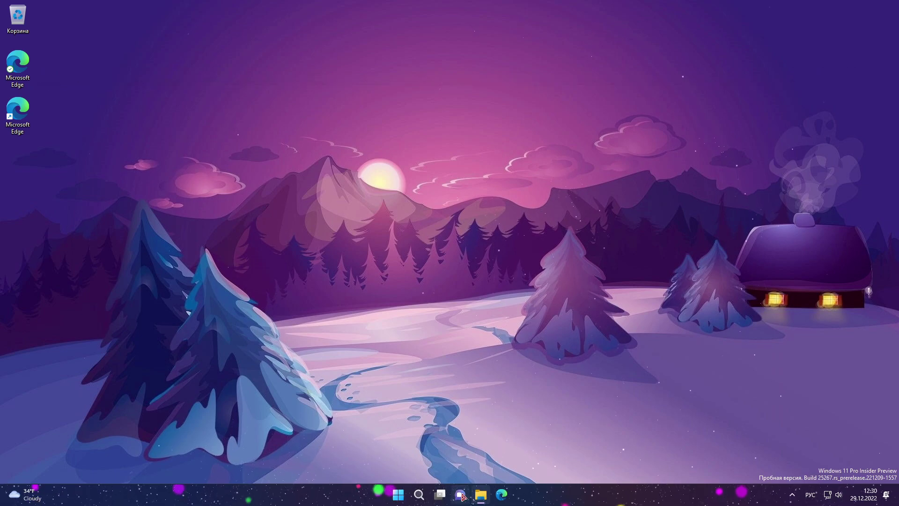
Open Windows Settings maximised to see the taskbar lights and snow effects around a full-screen window.
{"action": "left_click", "coordinate": [404, 498]}
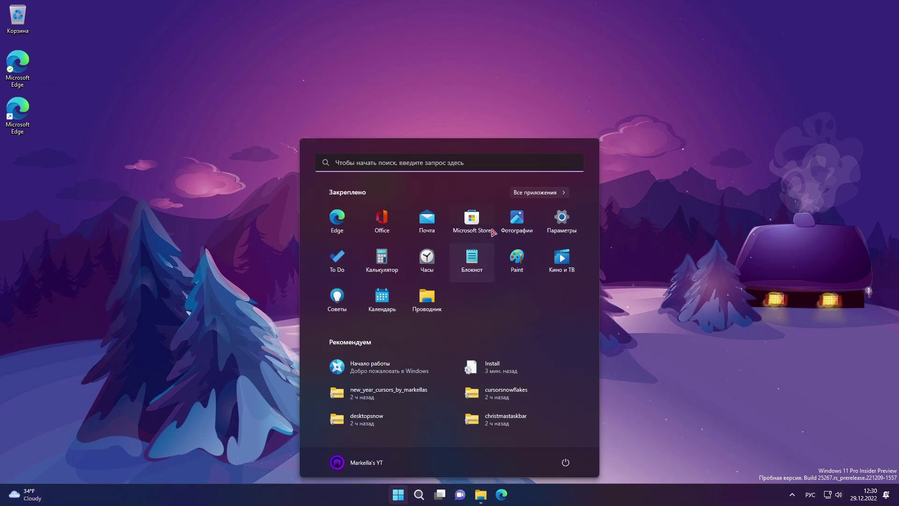
{"action": "left_click", "coordinate": [562, 223]}
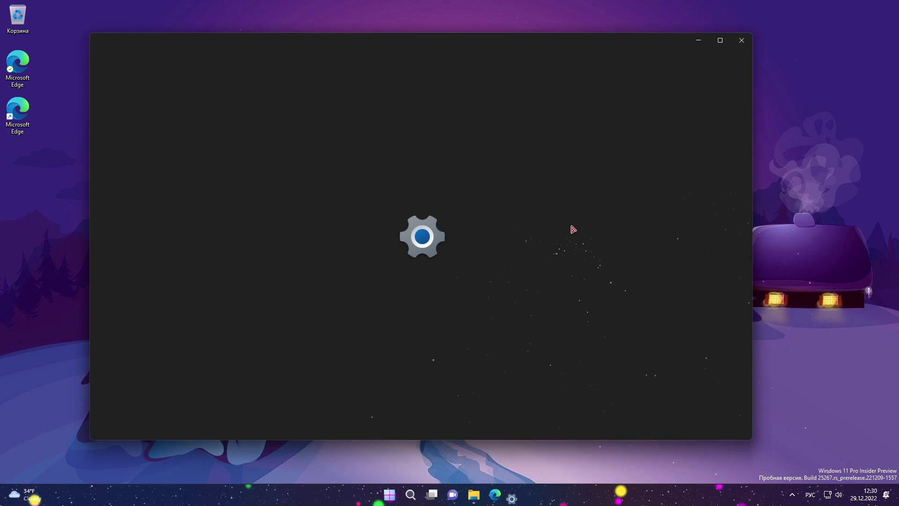
{"action": "left_click", "coordinate": [720, 41]}
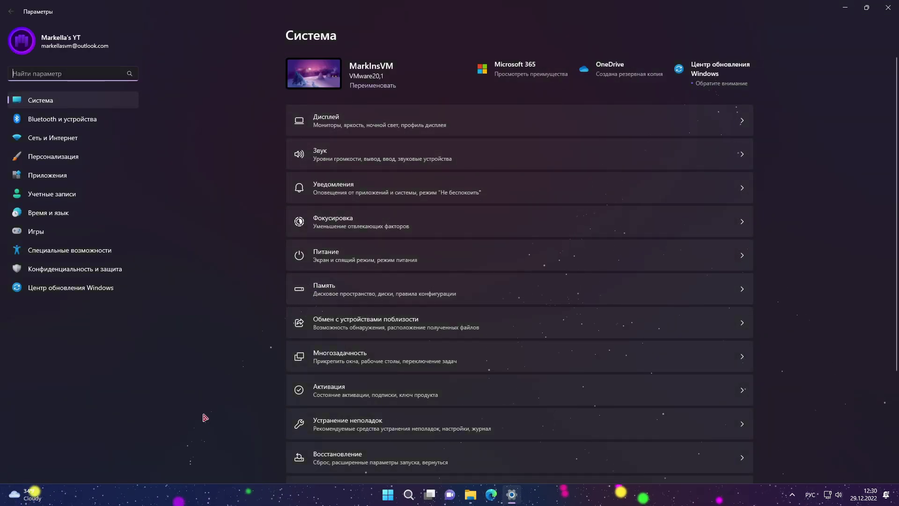
{"action": "scroll", "coordinate": [401, 341], "scroll_direction": "down", "scroll_amount": 5}
{"action": "scroll", "coordinate": [379, 445], "scroll_direction": "up", "scroll_amount": 5}
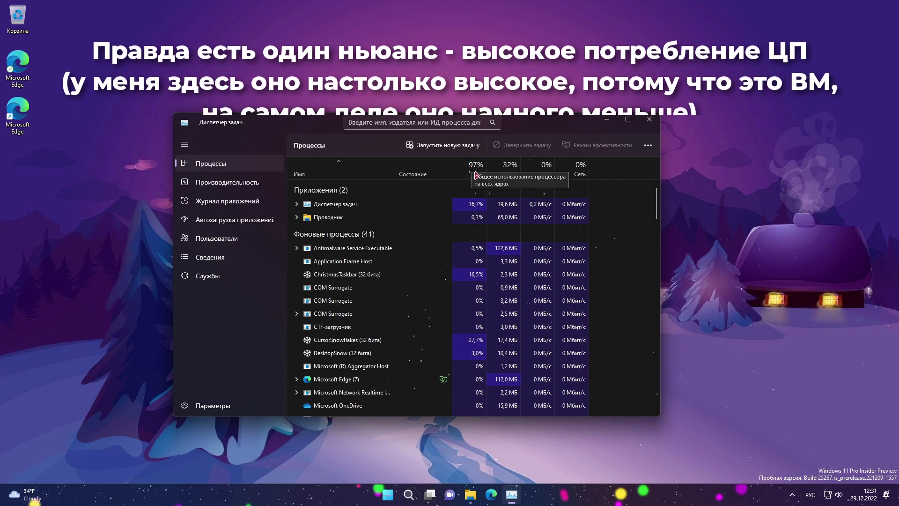
Examine the CPU use of ChristmasTaskbar, CursorSnowflakes and DesktopSnow in Task Manager, and close it.
{"action": "scroll", "coordinate": [456, 324], "scroll_direction": "down", "scroll_amount": 1}
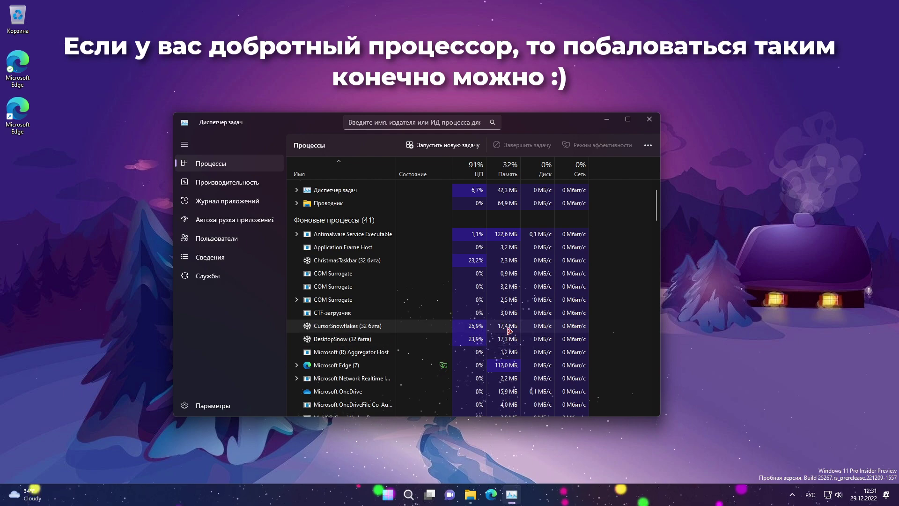
{"action": "left_click", "coordinate": [649, 119]}
{"action": "left_click", "coordinate": [398, 490]}
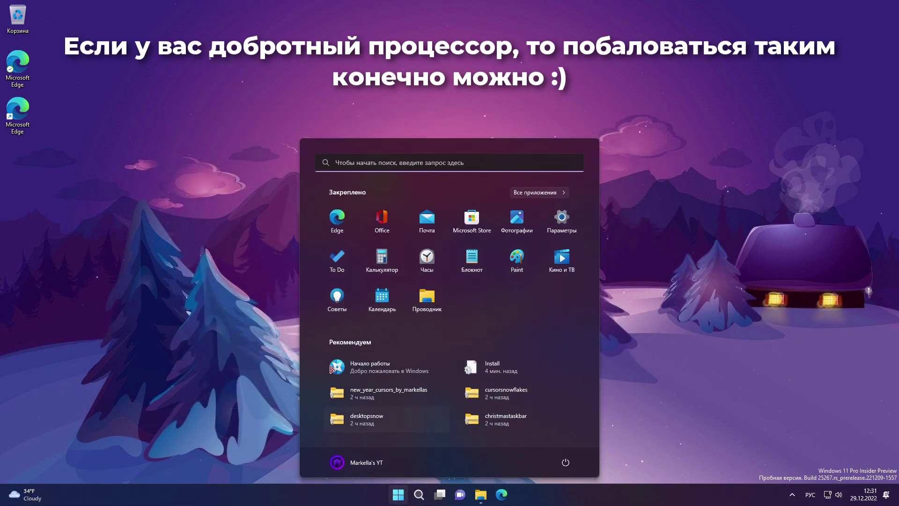
{"action": "left_click", "coordinate": [399, 489]}
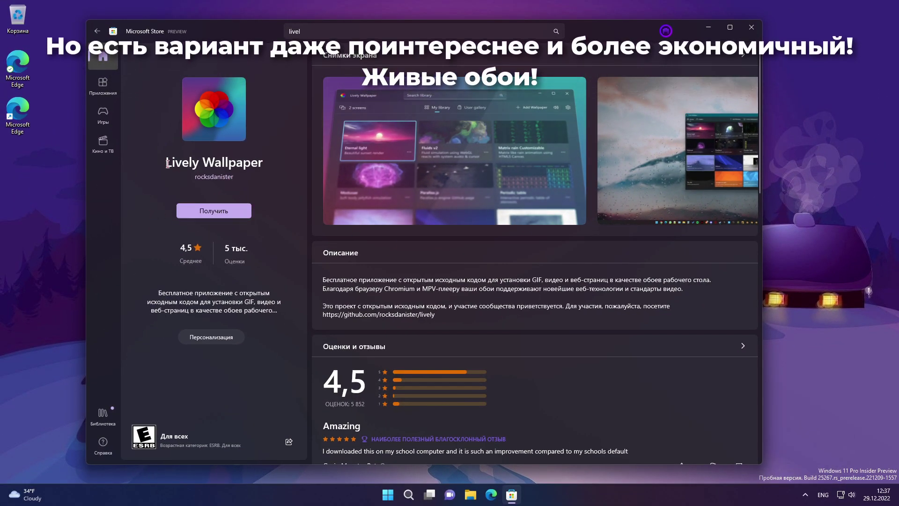
Get Lively Wallpaper from the Microsoft Store and look over its description, details and screenshots.
{"action": "left_click", "coordinate": [217, 214]}
{"action": "scroll", "coordinate": [467, 328], "scroll_direction": "down", "scroll_amount": 10}
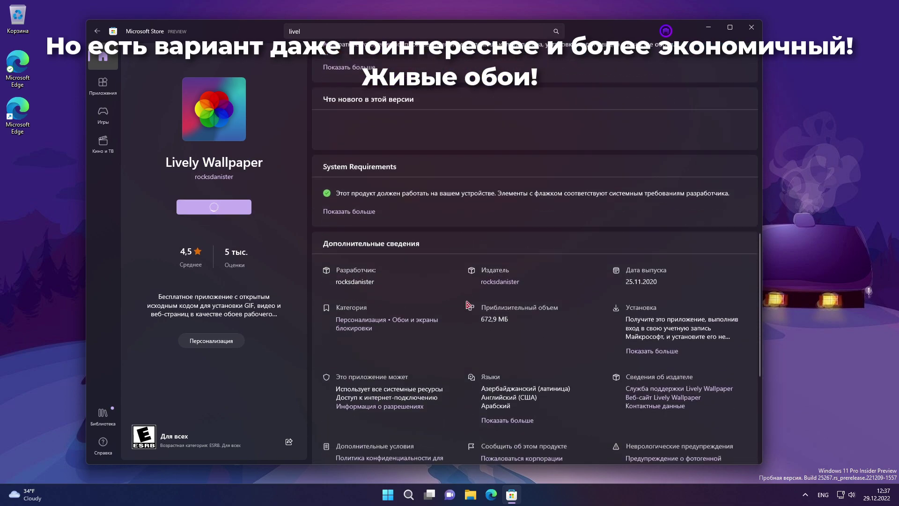
{"action": "scroll", "coordinate": [468, 305], "scroll_direction": "up", "scroll_amount": 7}
{"action": "scroll", "coordinate": [468, 304], "scroll_direction": "up", "scroll_amount": 2}
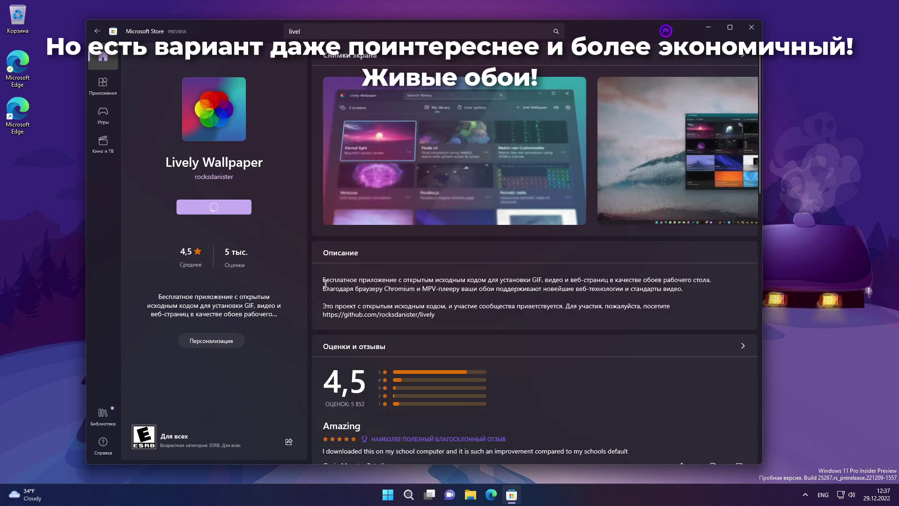
{"action": "left_click_drag", "start_coordinate": [327, 281], "coordinate": [683, 291]}
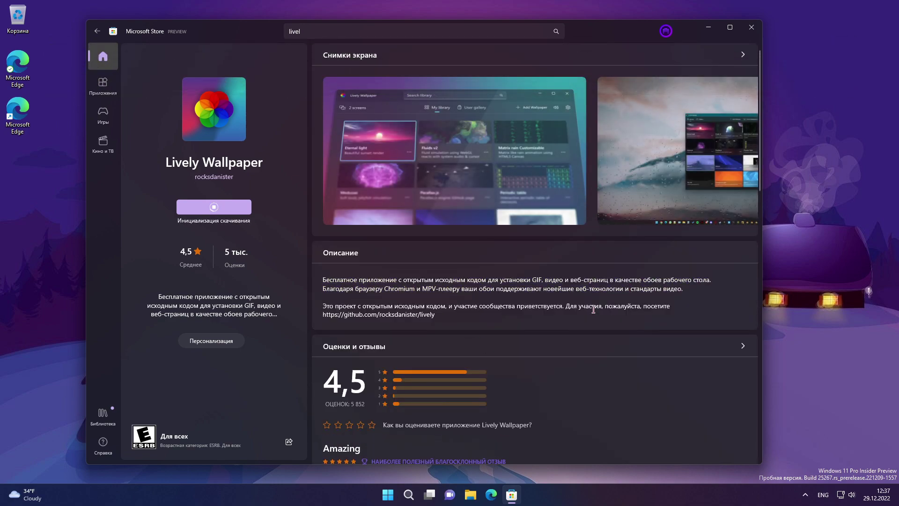
{"action": "scroll", "coordinate": [360, 171], "scroll_direction": "right", "scroll_amount": 3}
{"action": "scroll", "coordinate": [356, 187], "scroll_direction": "left", "scroll_amount": 3}
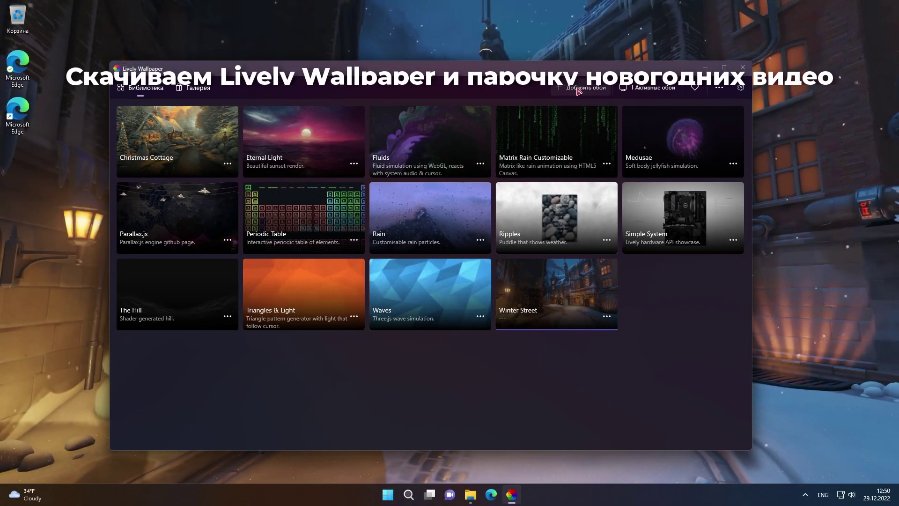
{"action": "left_click", "coordinate": [581, 87]}
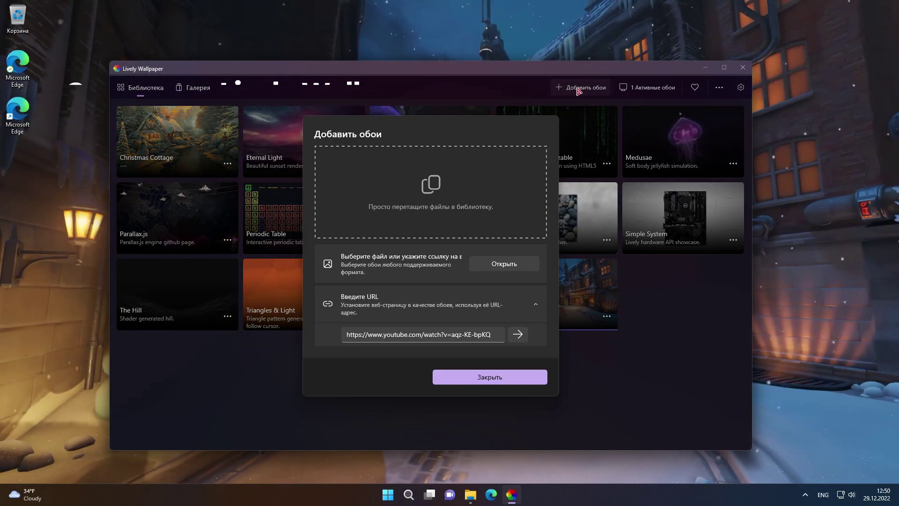
{"action": "left_click", "coordinate": [517, 269]}
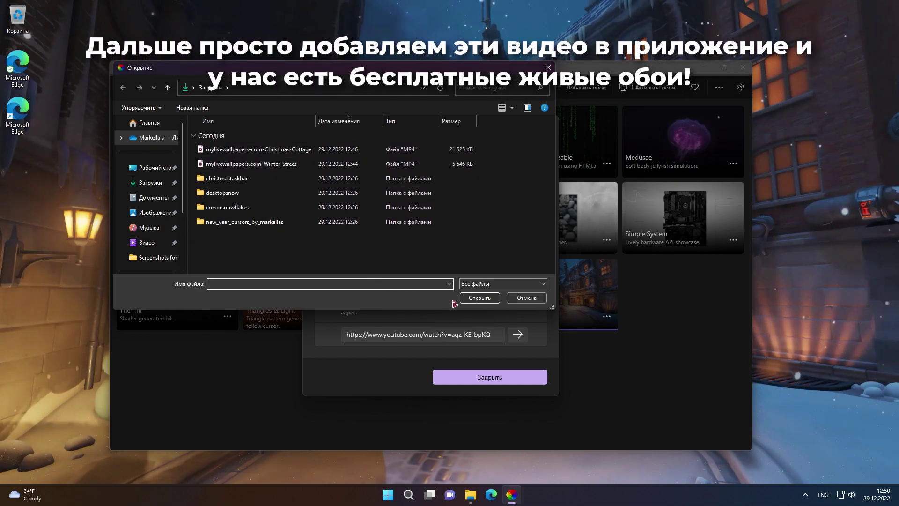
{"action": "left_click", "coordinate": [328, 149]}
{"action": "left_click", "coordinate": [328, 163]}
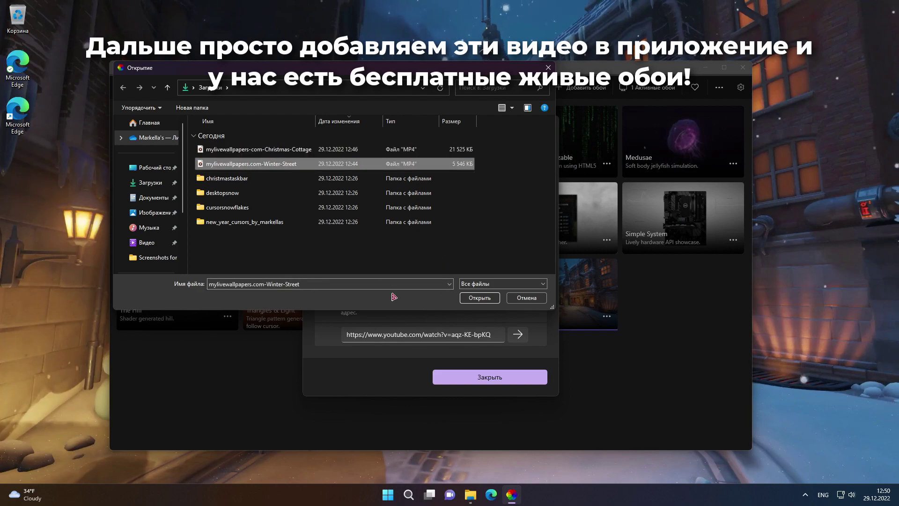
{"action": "left_click", "coordinate": [534, 301]}
{"action": "left_click", "coordinate": [471, 381]}
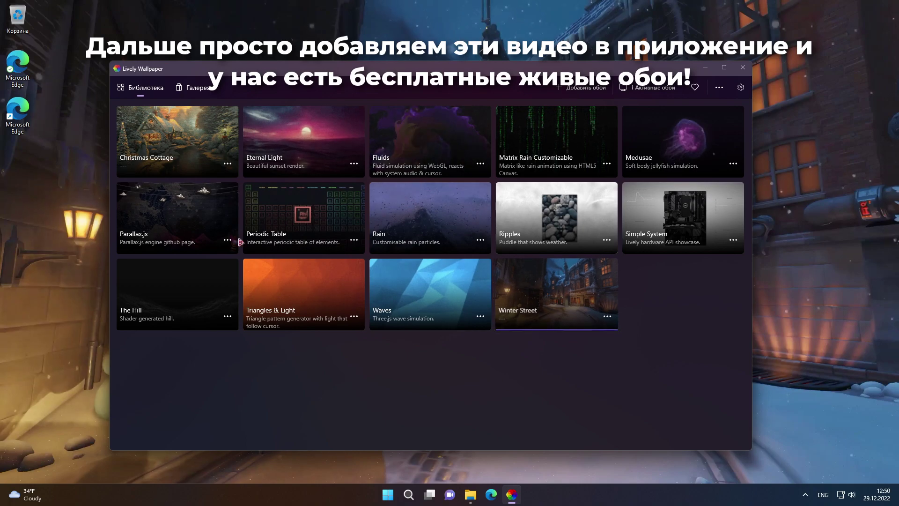
Minimise Lively Wallpaper and check the Winter Street live wallpaper on the desktop and behind the Start menu.
{"action": "left_click", "coordinate": [705, 67]}
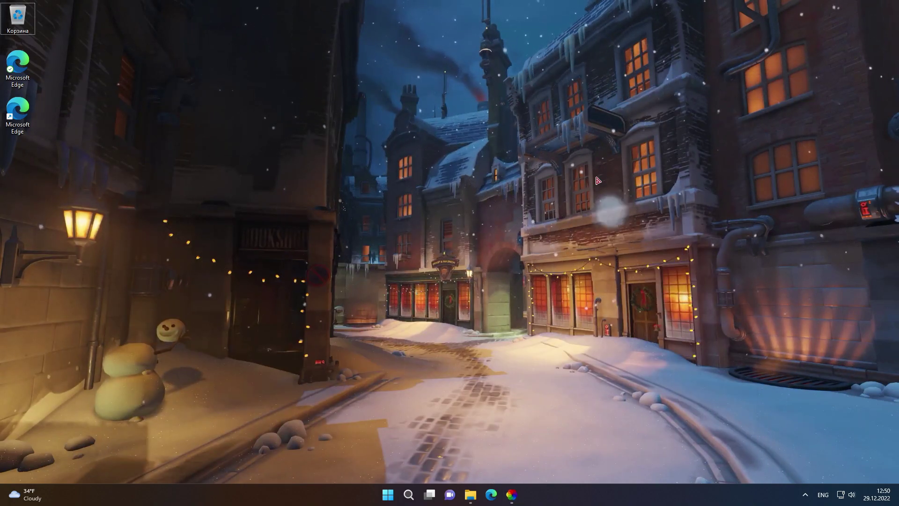
{"action": "left_click", "coordinate": [387, 493]}
{"action": "left_click", "coordinate": [388, 492]}
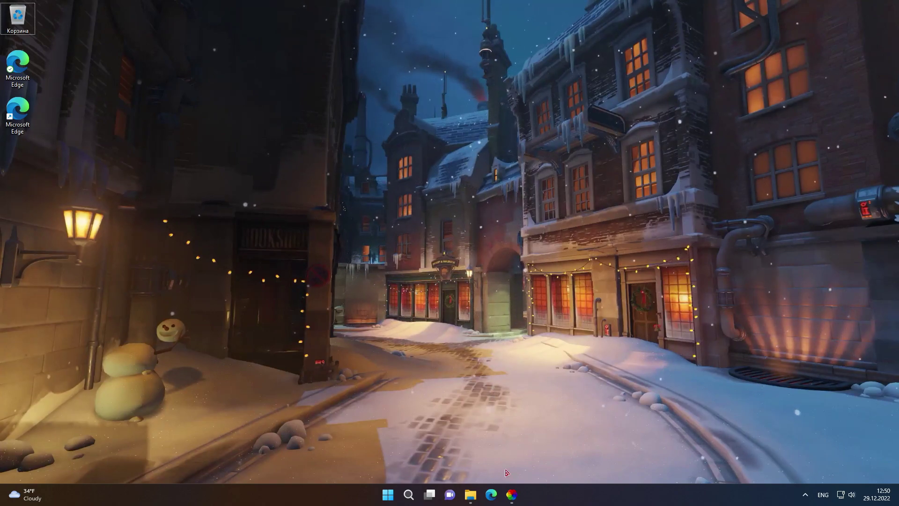
Try the Christmas Cottage live wallpaper on the desktop, switch back to Winter Street and minimise Lively Wallpaper.
{"action": "left_click", "coordinate": [512, 494]}
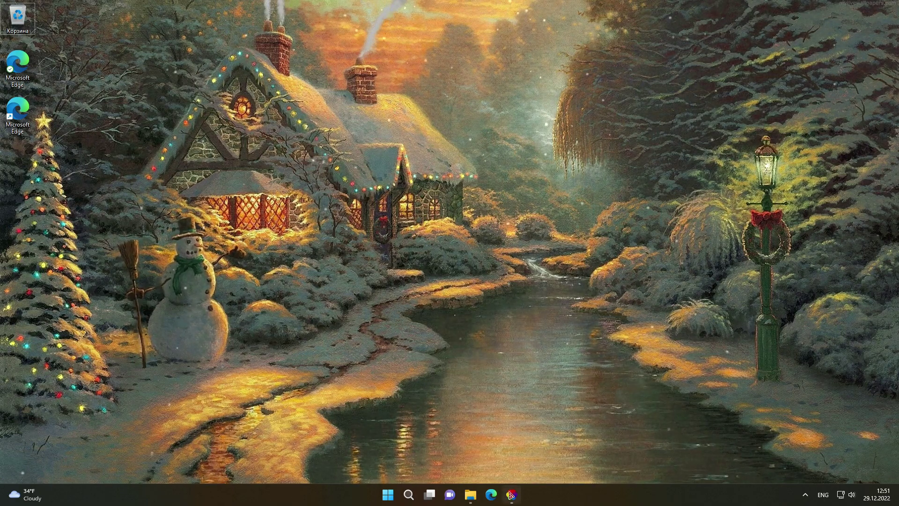
{"action": "left_click", "coordinate": [512, 495]}
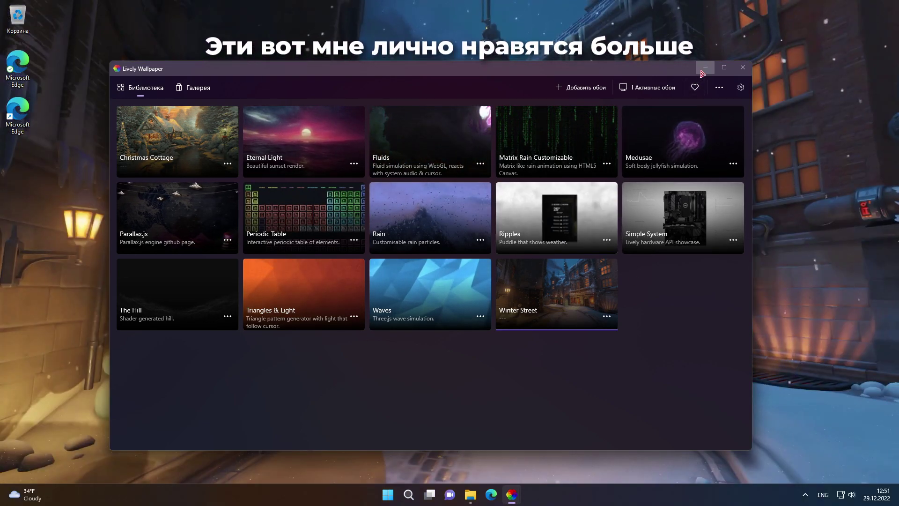
{"action": "left_click", "coordinate": [705, 68]}
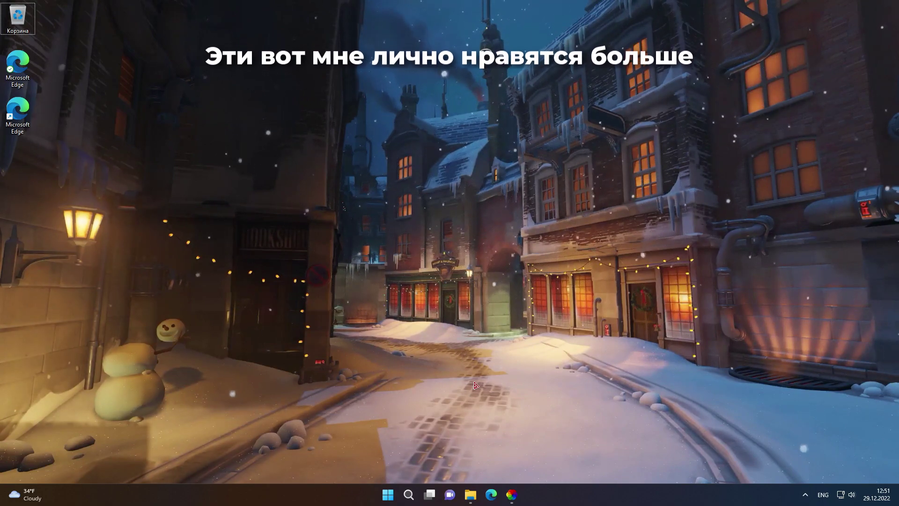
Launch ChristmasTaskbar again from its Downloads folder to combine it with the live wallpaper, and minimise the folder window.
{"action": "left_click", "coordinate": [470, 495]}
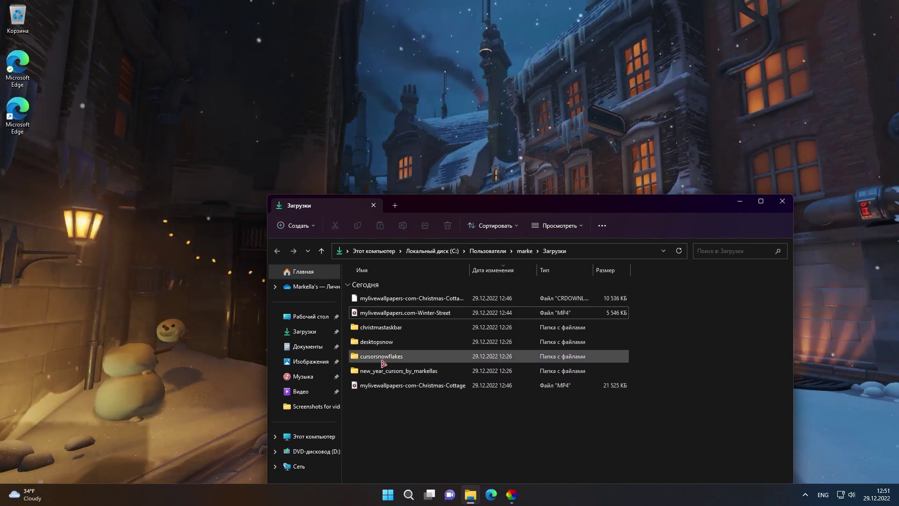
{"action": "double_click", "coordinate": [382, 327]}
{"action": "double_click", "coordinate": [381, 300]}
{"action": "double_click", "coordinate": [381, 303]}
{"action": "left_click", "coordinate": [782, 201]}
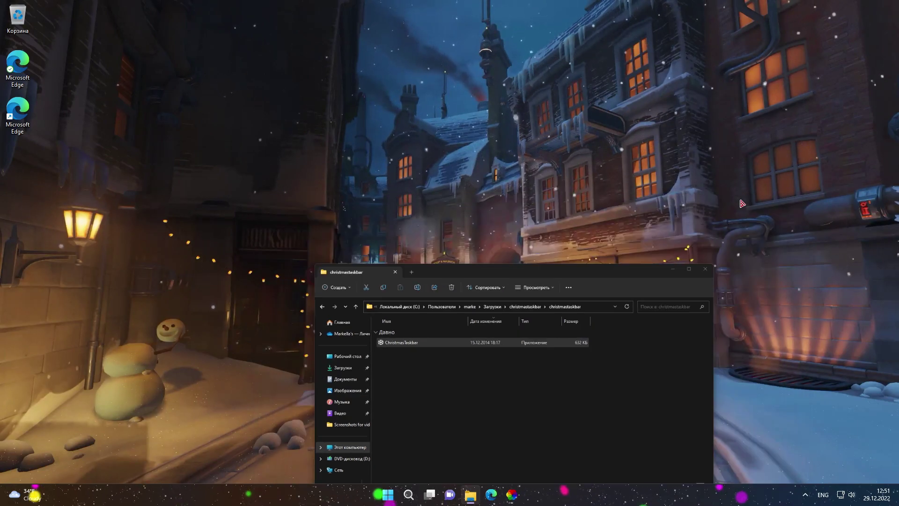